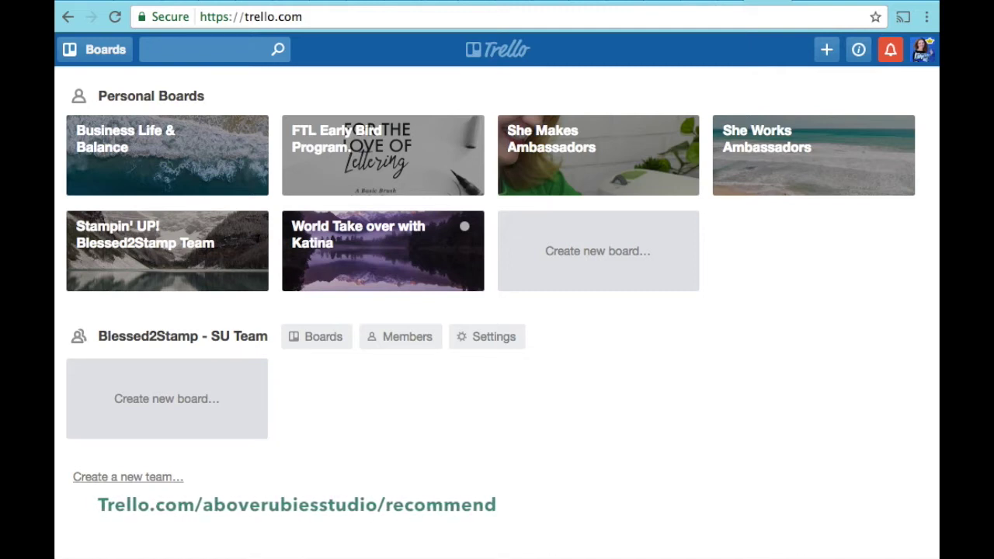
Visit the Trello recommend page from the address bar, then return to the boards overview
click(369, 13)
click(369, 14)
text(abo)
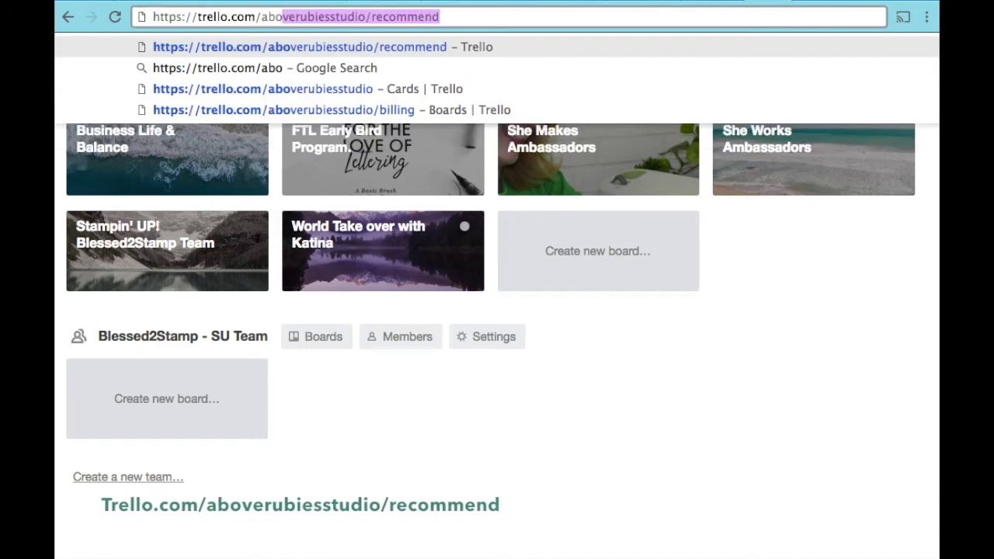
key(Return)
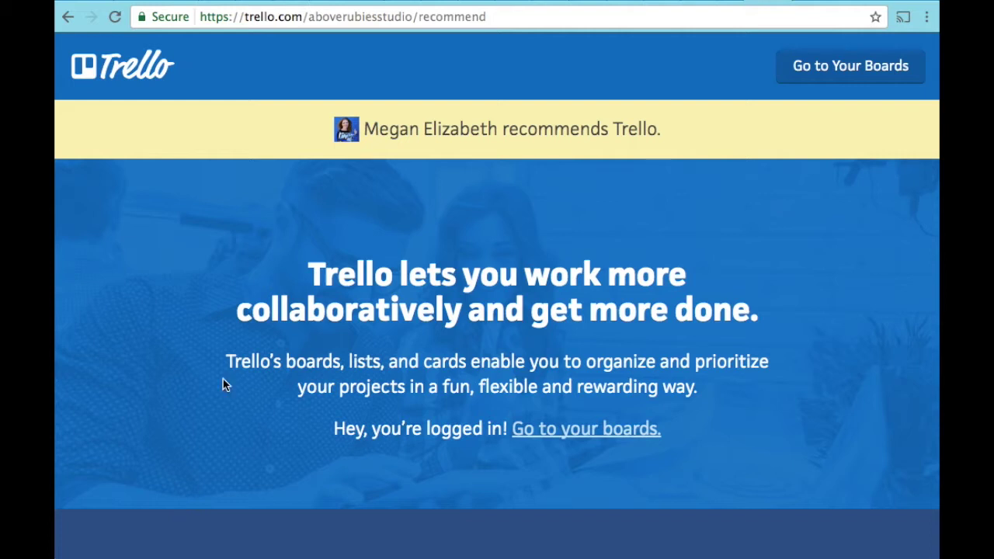
click(829, 67)
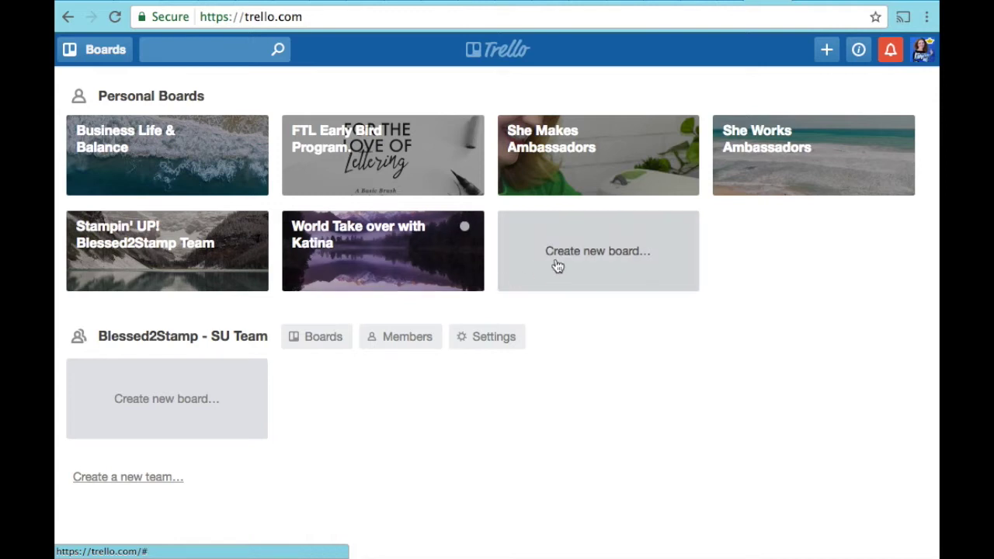
Title a new board 'She Works Club Life Above Rubies', set it to Public, and create it
click(620, 268)
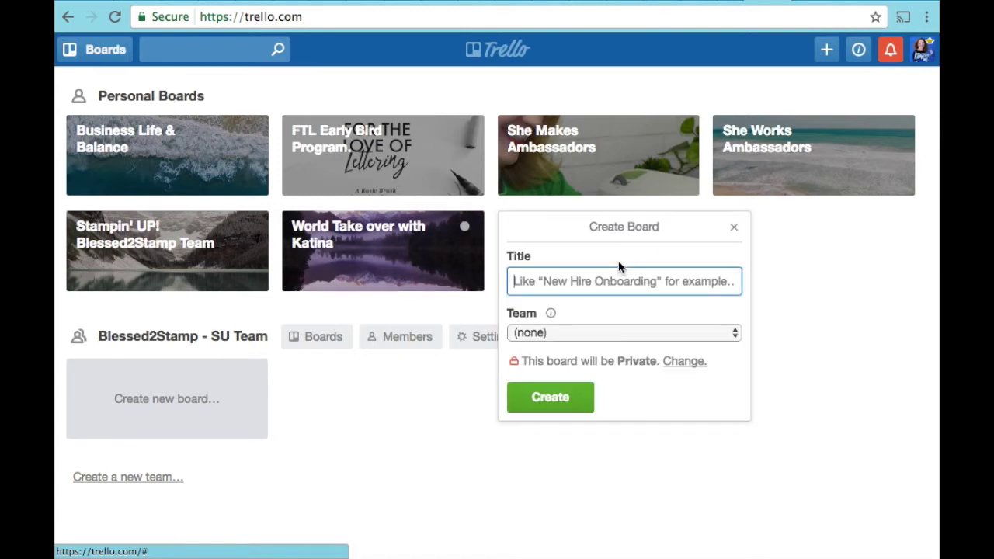
text(Life Abo)
key(BackSpace)
key(BackSpace)
key(BackSpace)
key(BackSpace)
key(BackSpace)
key(BackSpace)
key(BackSpace)
key(BackSpace)
text(She)
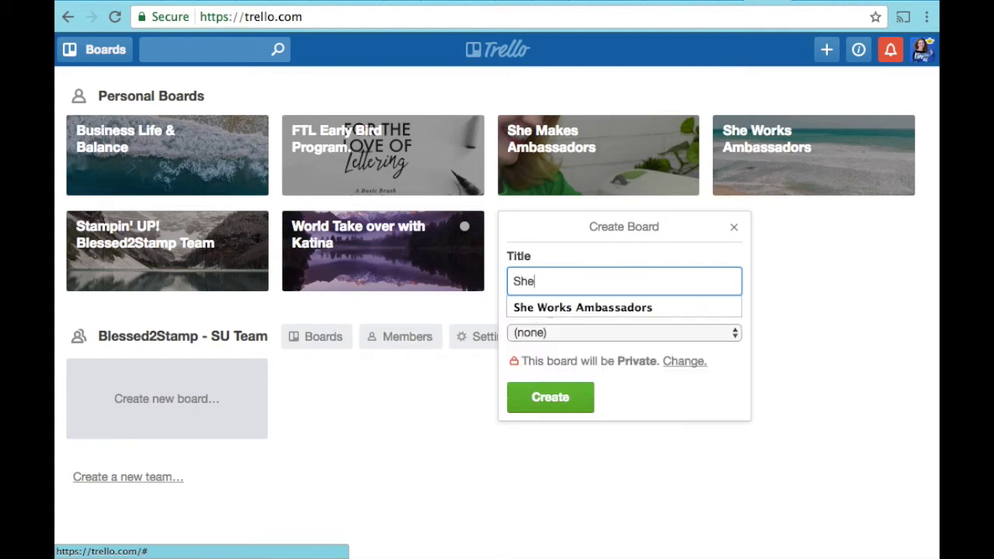
text( Works Club )
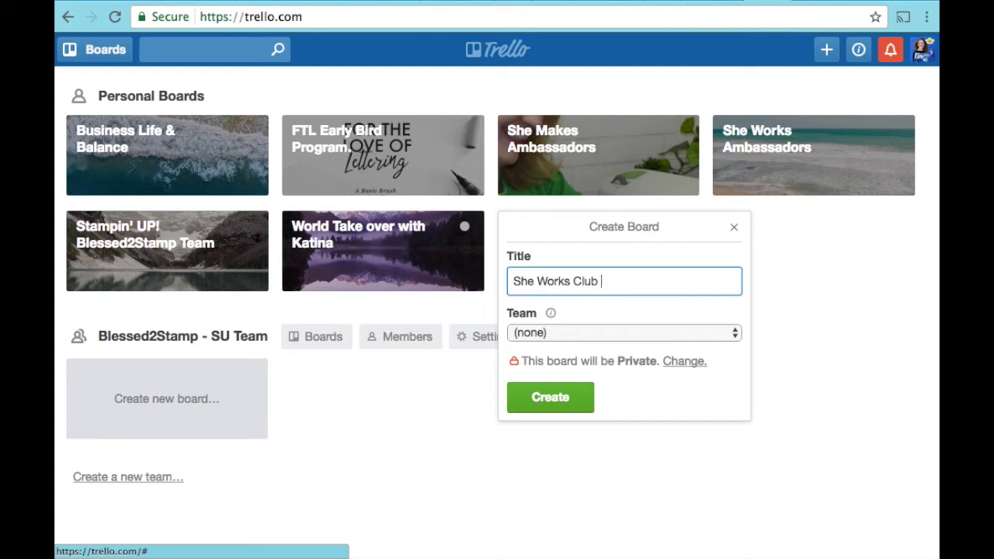
text(Life Above Rubies)
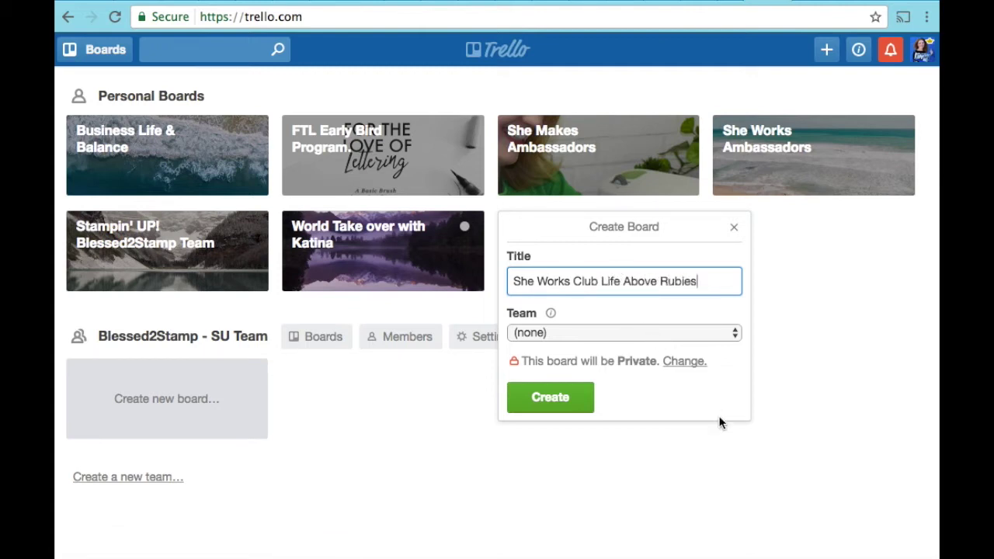
click(677, 362)
click(664, 488)
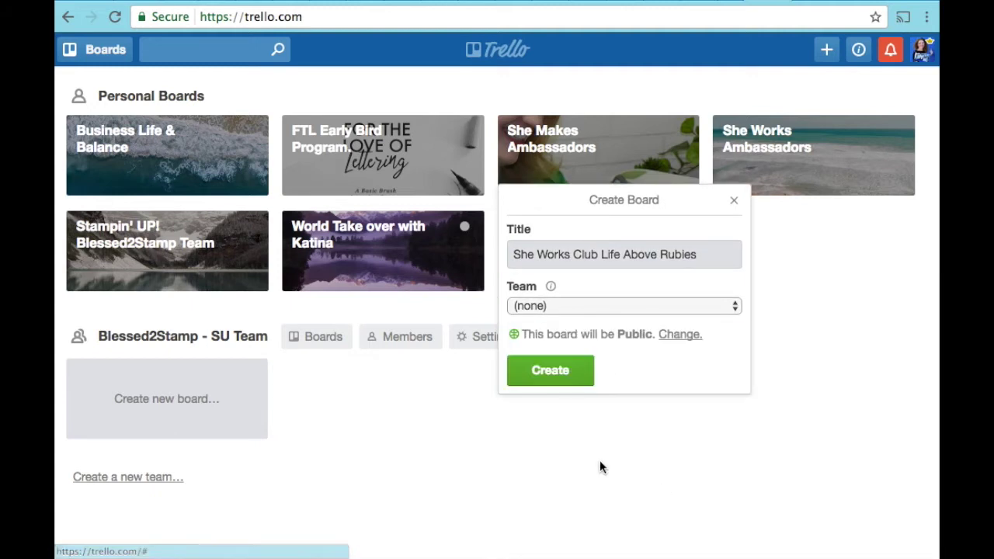
click(586, 369)
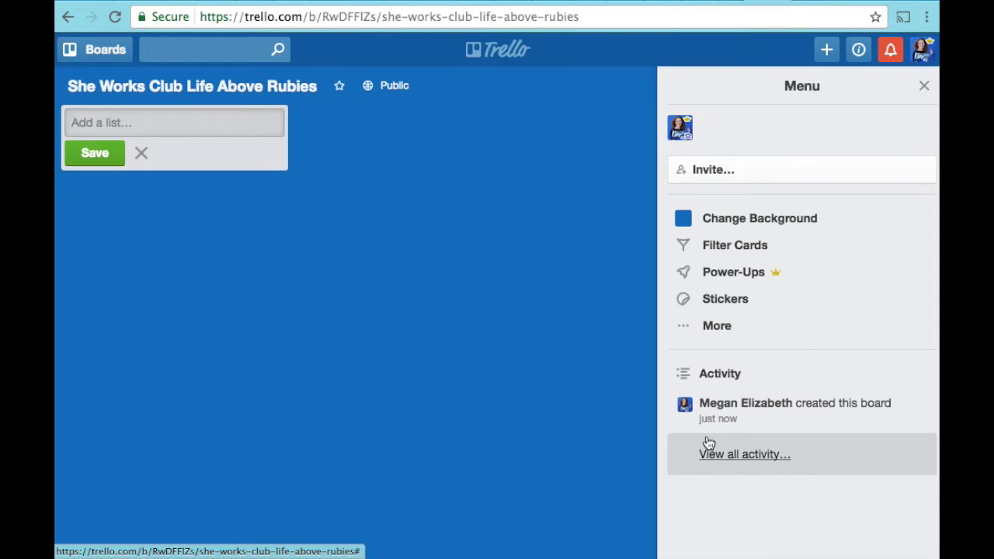
Invite a teammate to the board as a member
click(761, 171)
text(kat)
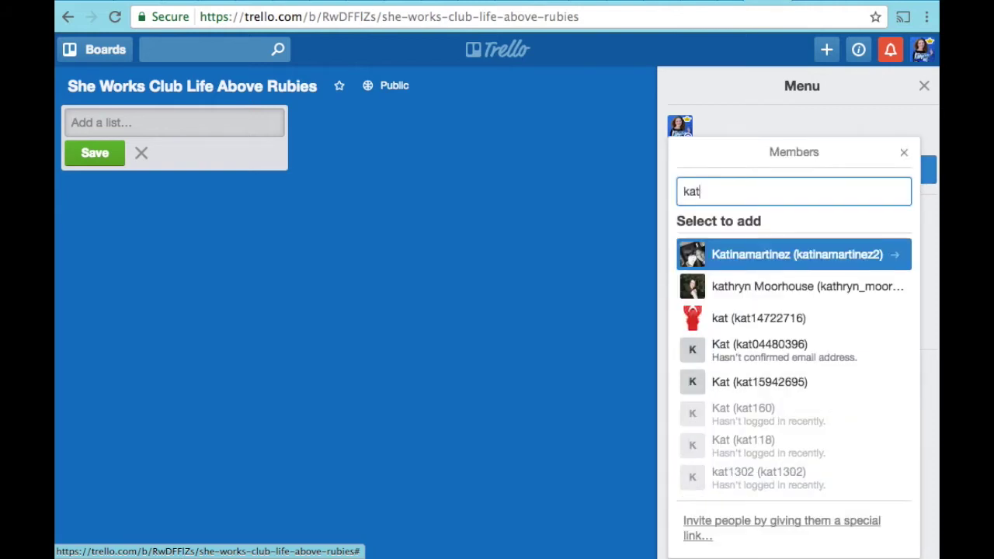
click(719, 253)
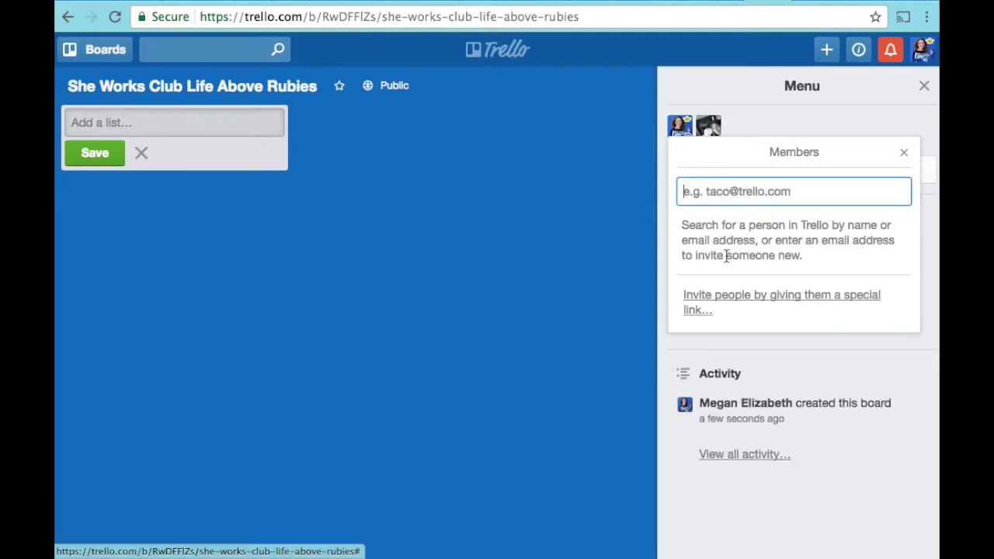
click(557, 280)
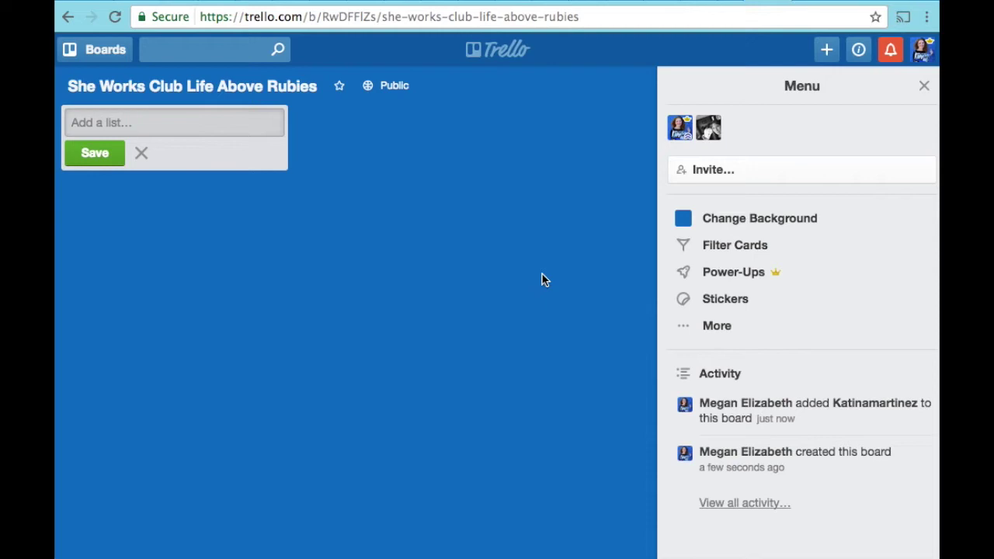
Set the board background to the pale pink seaside stock photo
click(688, 224)
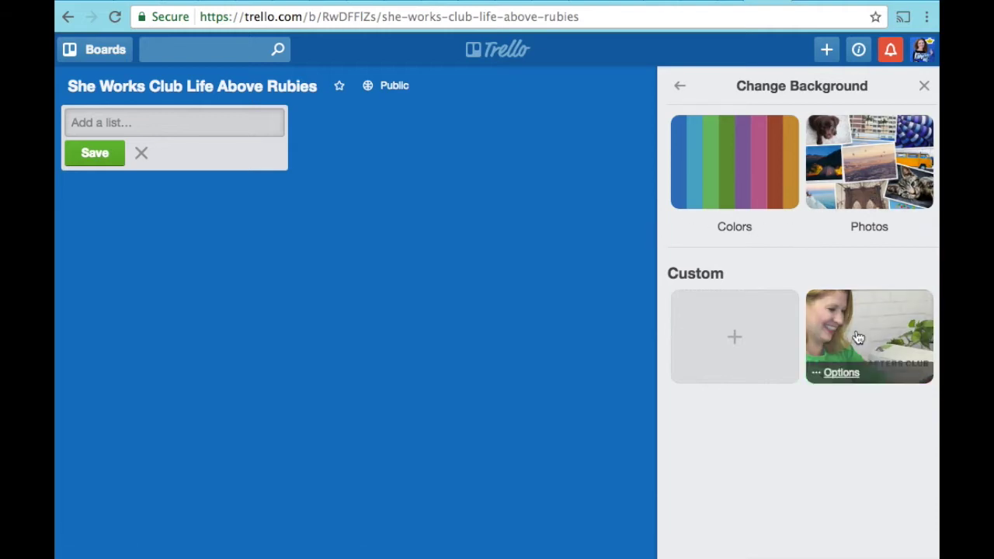
click(831, 181)
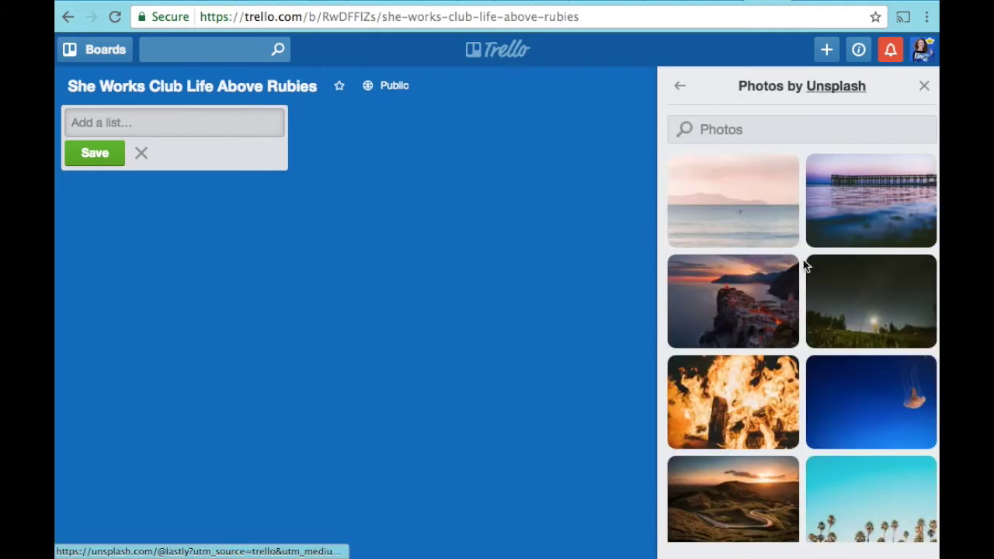
click(716, 222)
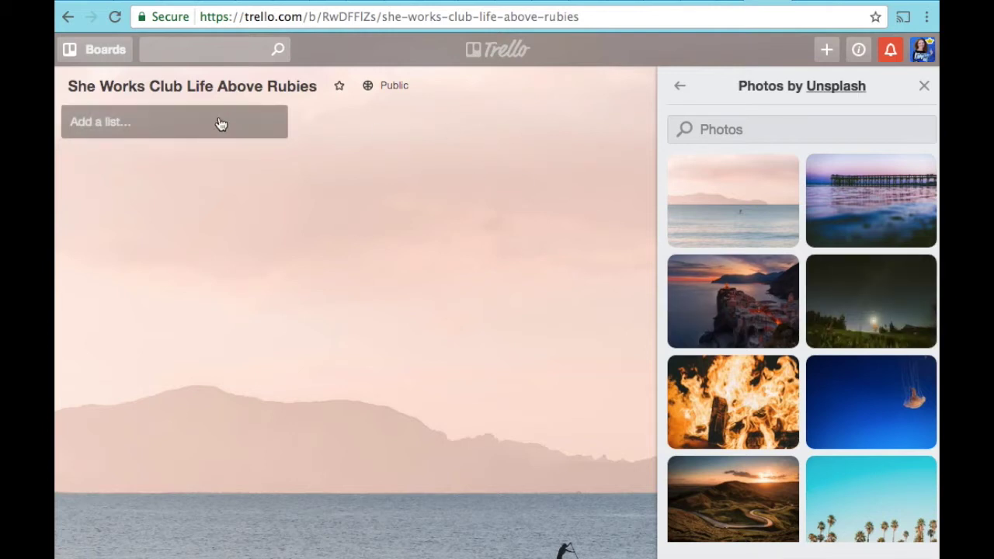
click(676, 92)
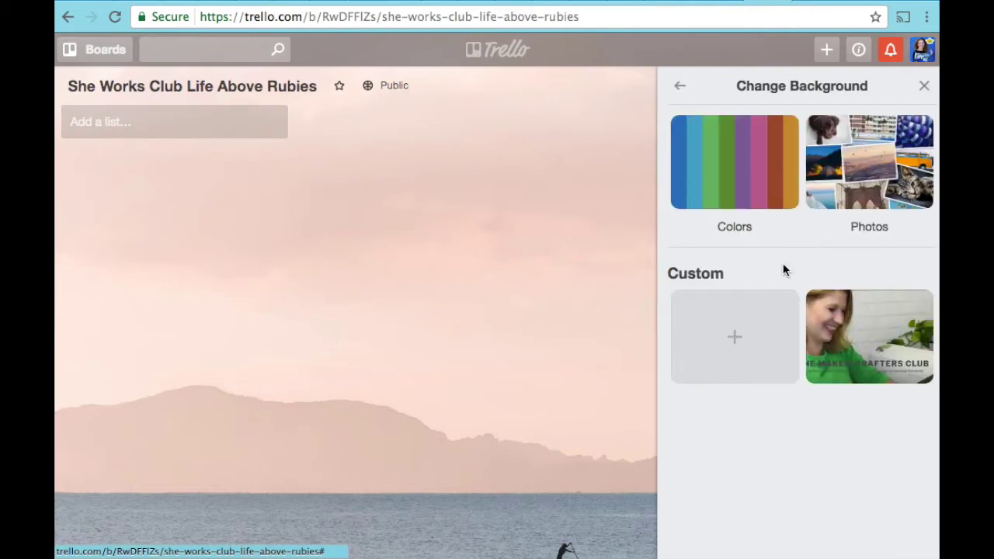
click(682, 90)
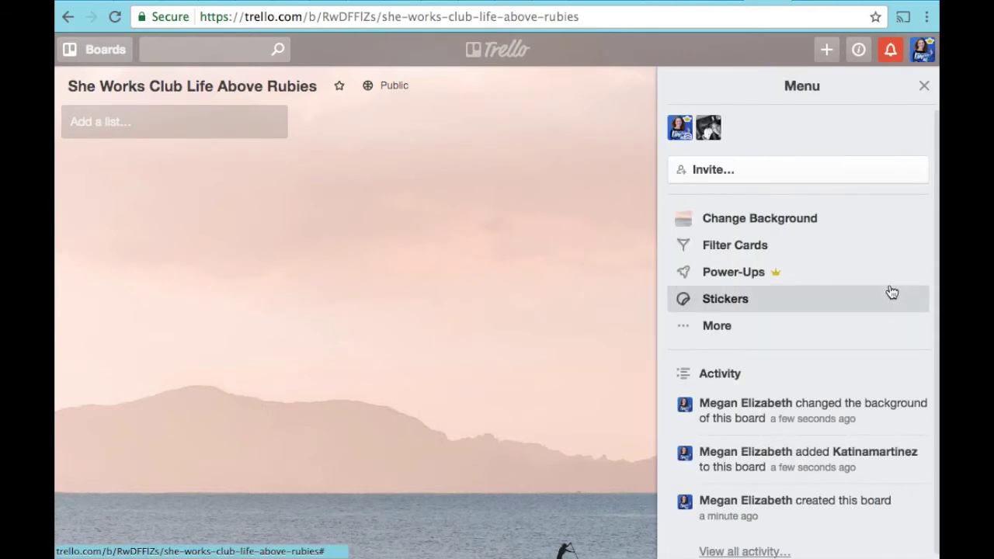
Name the green label 'Ta Da Tasks' and the yellow label 'Social Media Work'
click(744, 327)
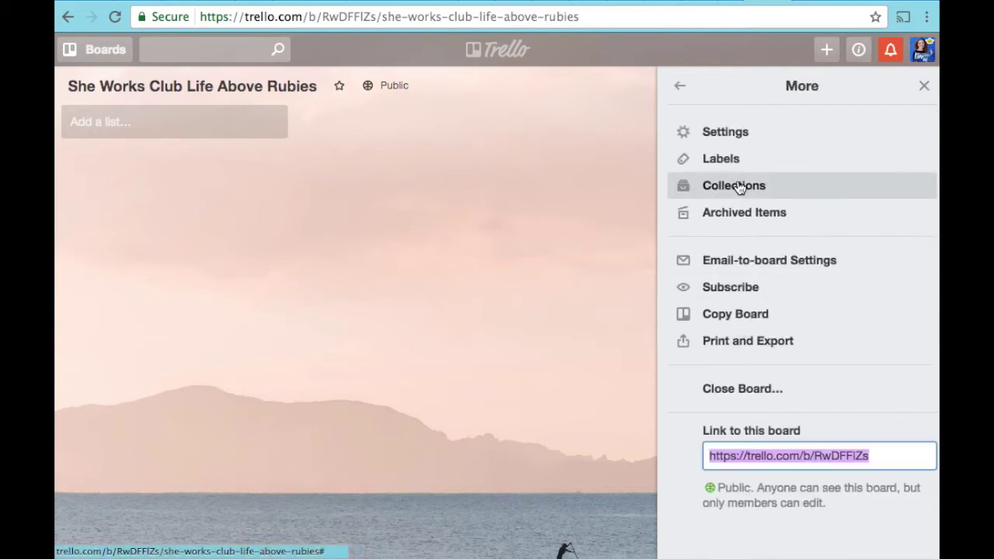
click(732, 162)
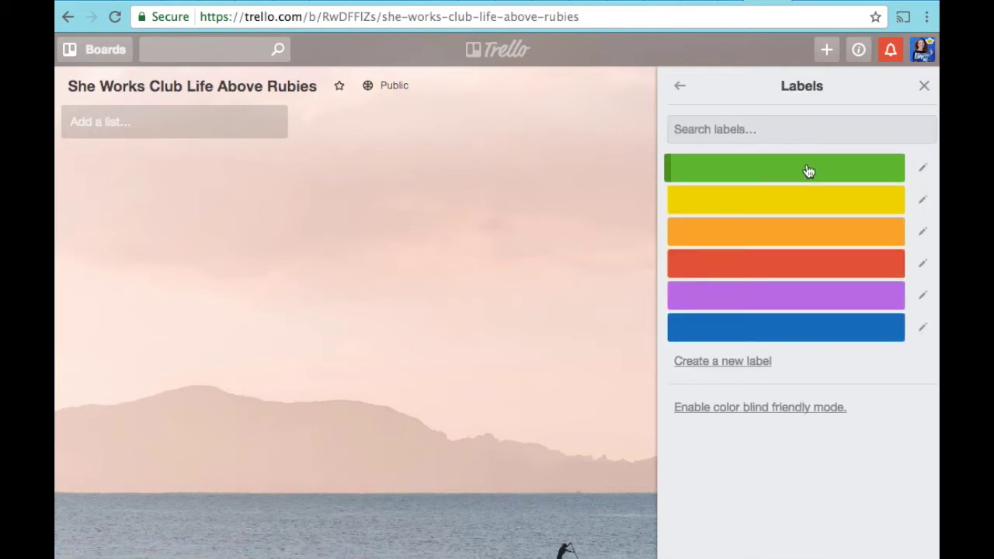
click(924, 169)
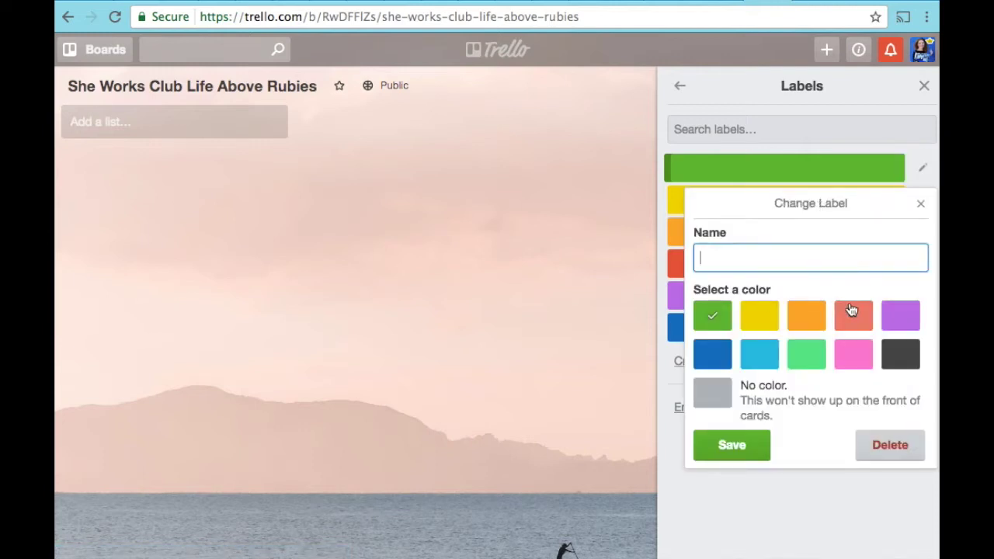
text(Ta Da Tasks)
click(727, 449)
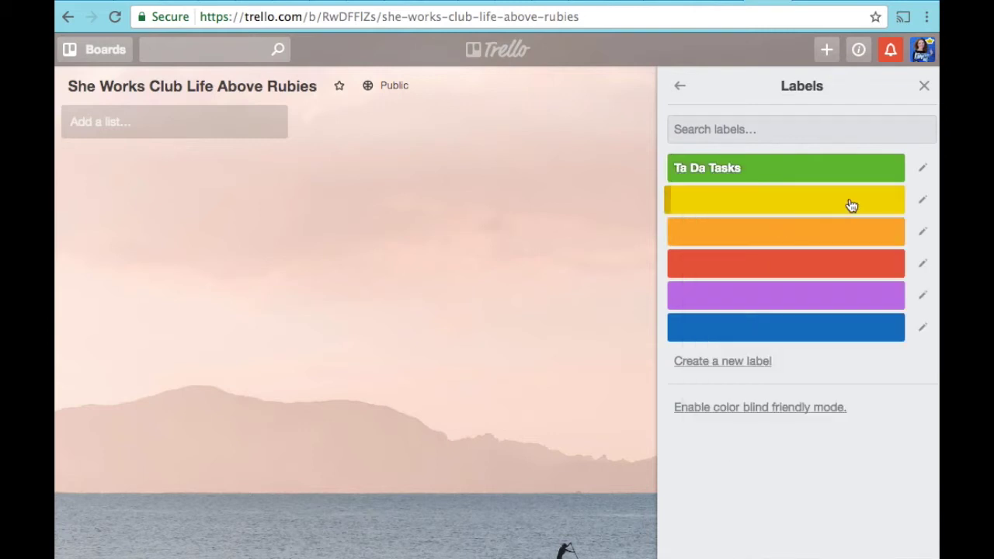
click(919, 202)
text(Social Media Work)
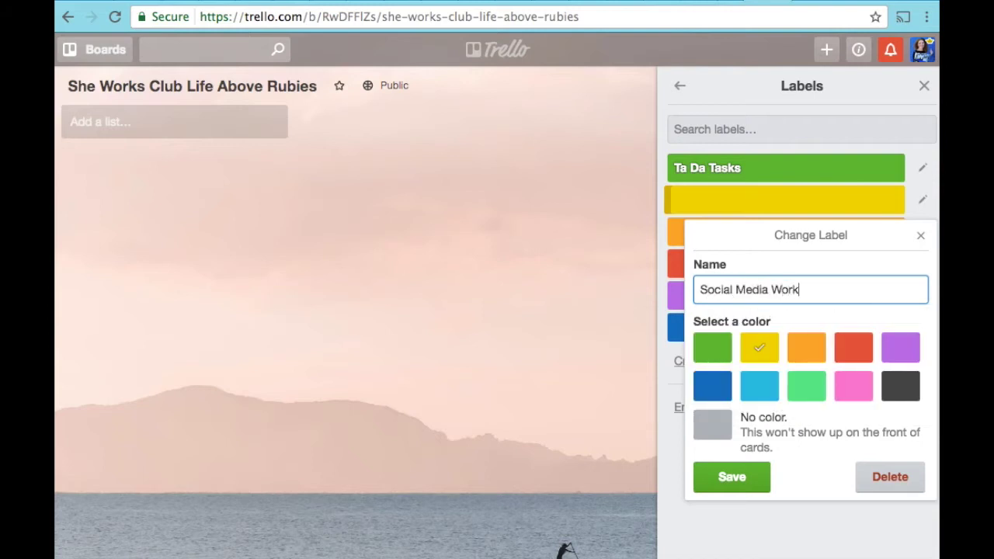
key(Return)
Name the orange, red and purple labels 'Video Tasks', 'Follow Up Items' and 'Ideas and Inspirations'
click(815, 239)
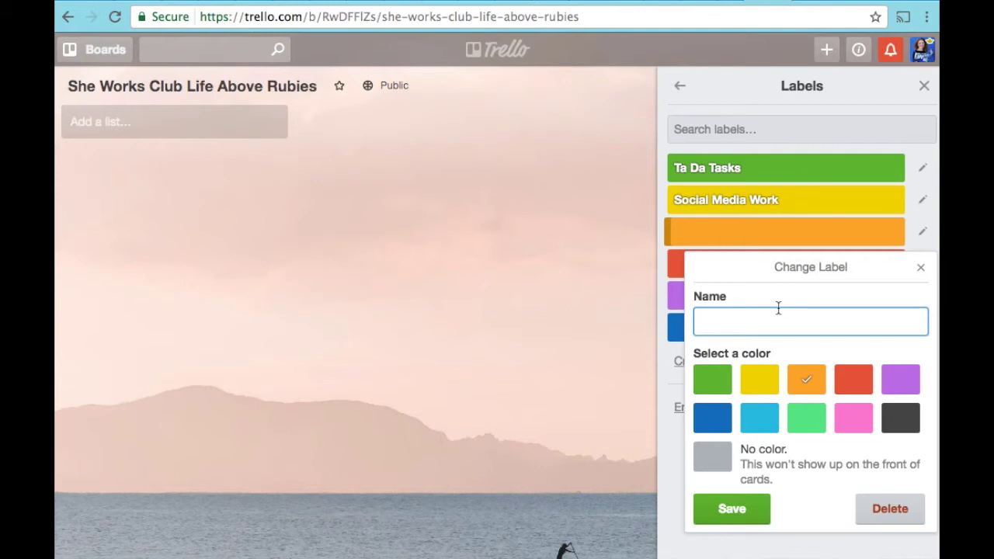
text(Video Tasks)
click(732, 513)
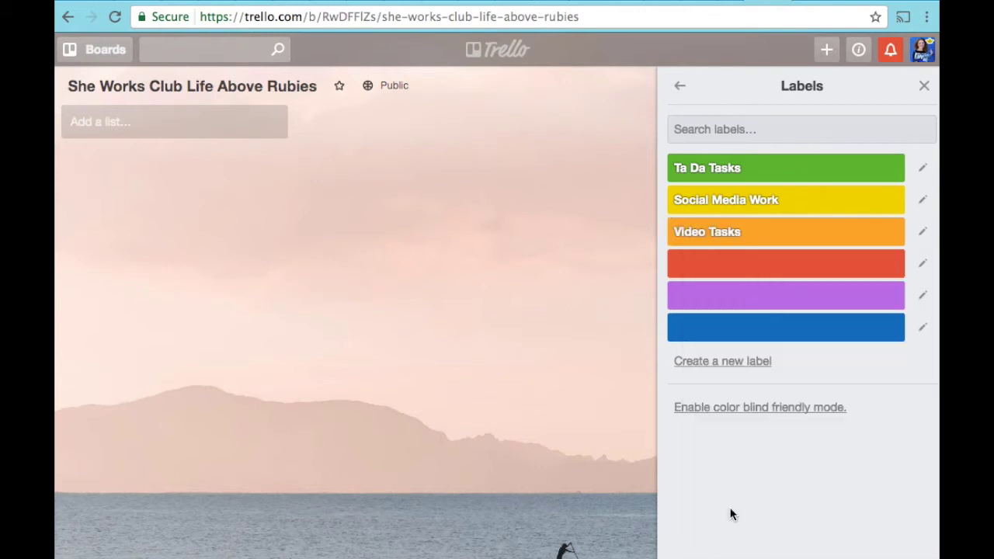
click(761, 263)
text(Follow Up Items)
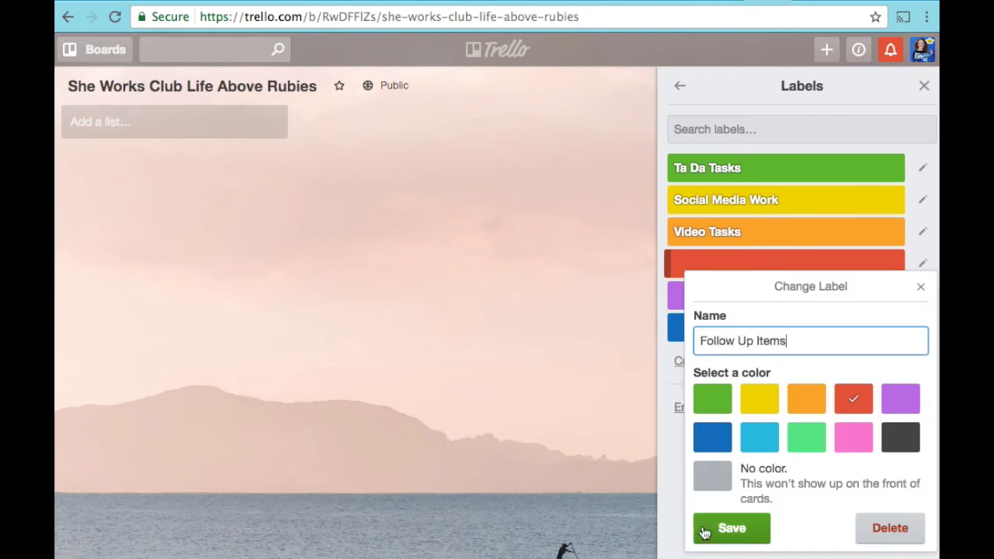
click(713, 528)
click(751, 293)
text(Ideas and )
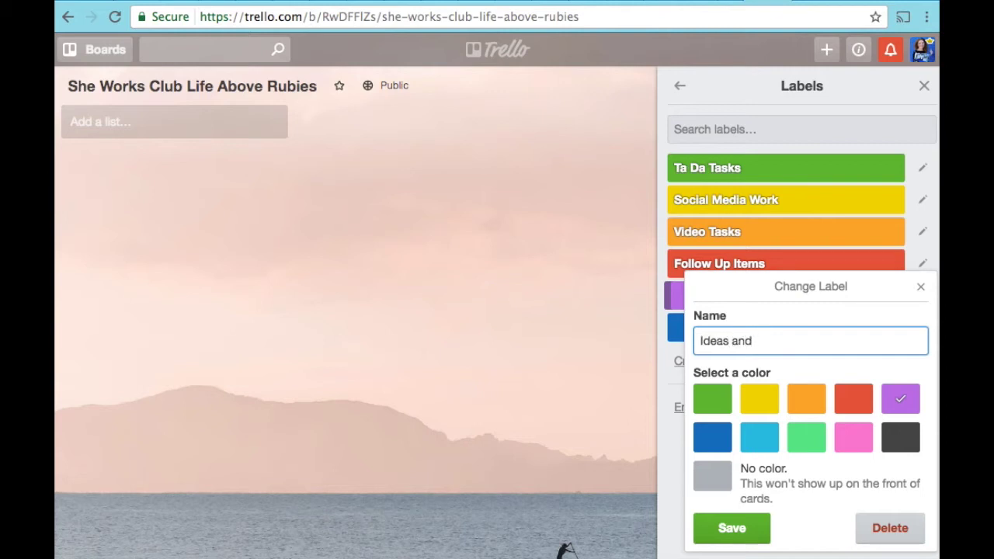
text(Inspirations)
click(733, 528)
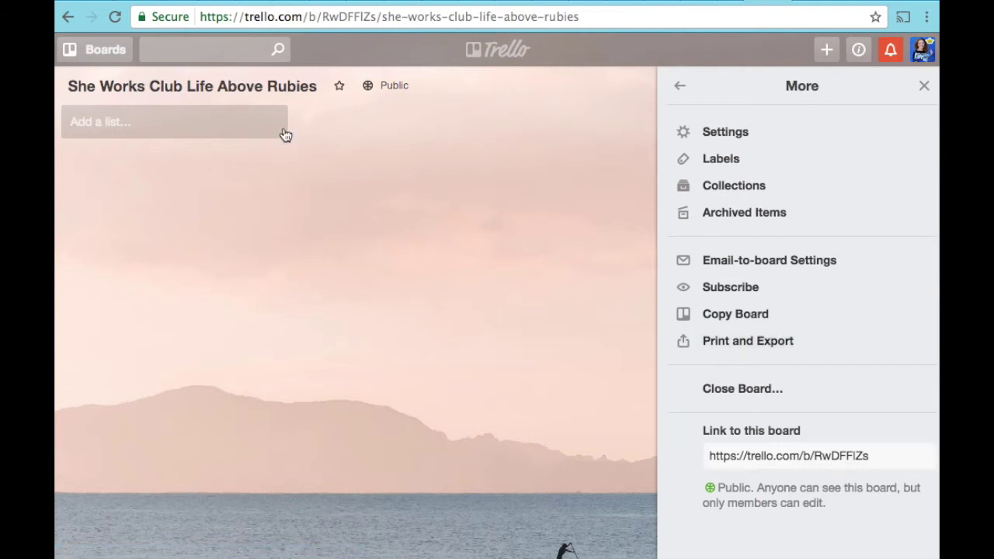
Add the 'Master To Do List' and 'Ideas and Inspiration' lists to the board
click(151, 121)
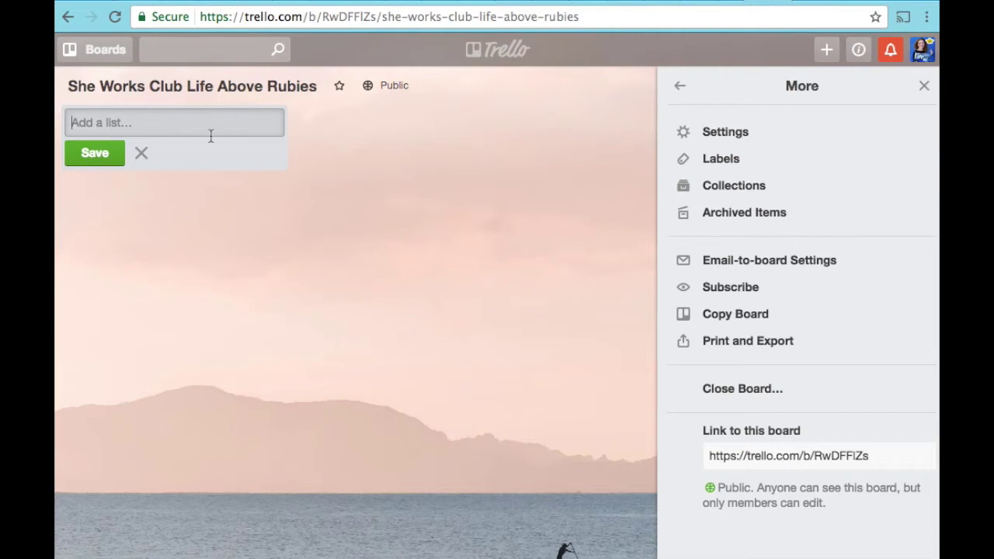
text(Master To Do L)
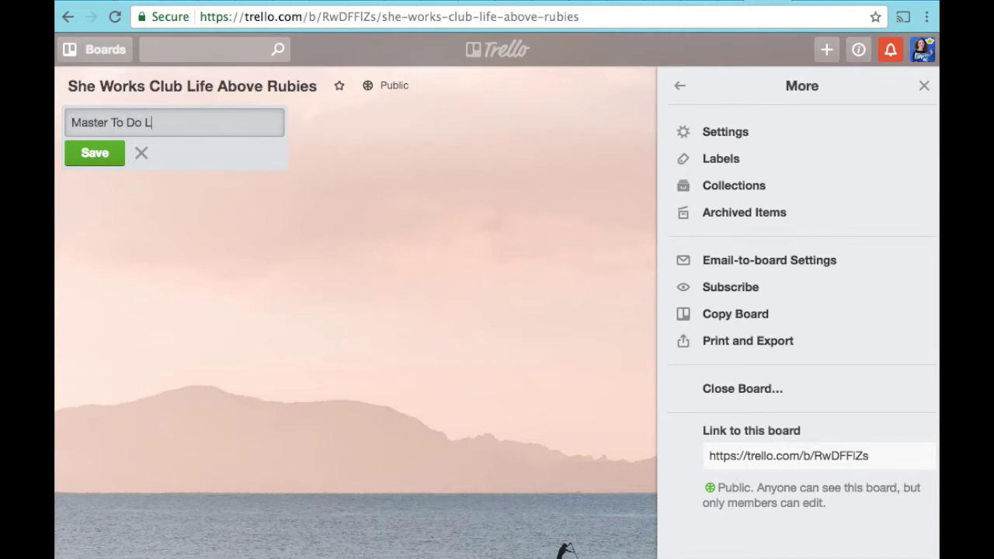
text(ist)
key(Return)
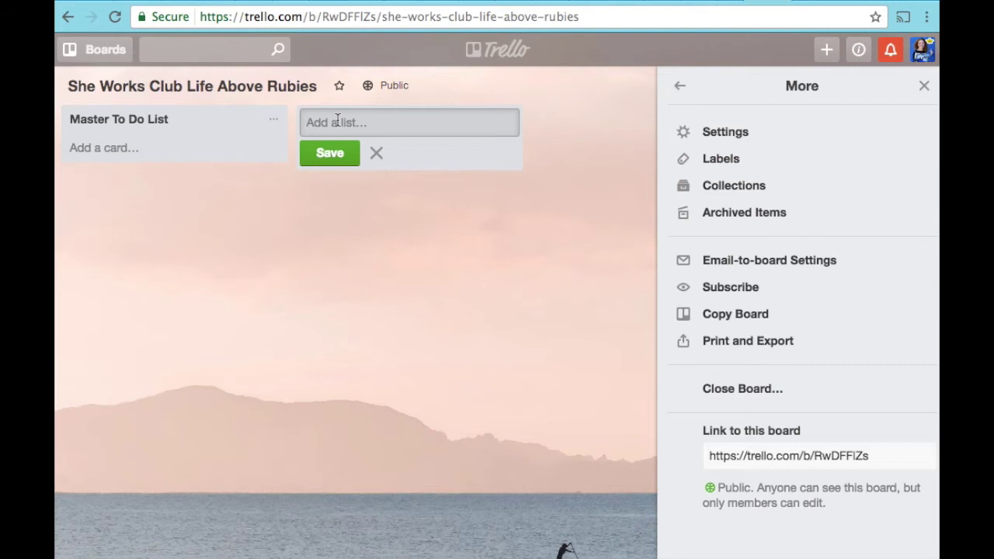
text(Ideas and Inspiration)
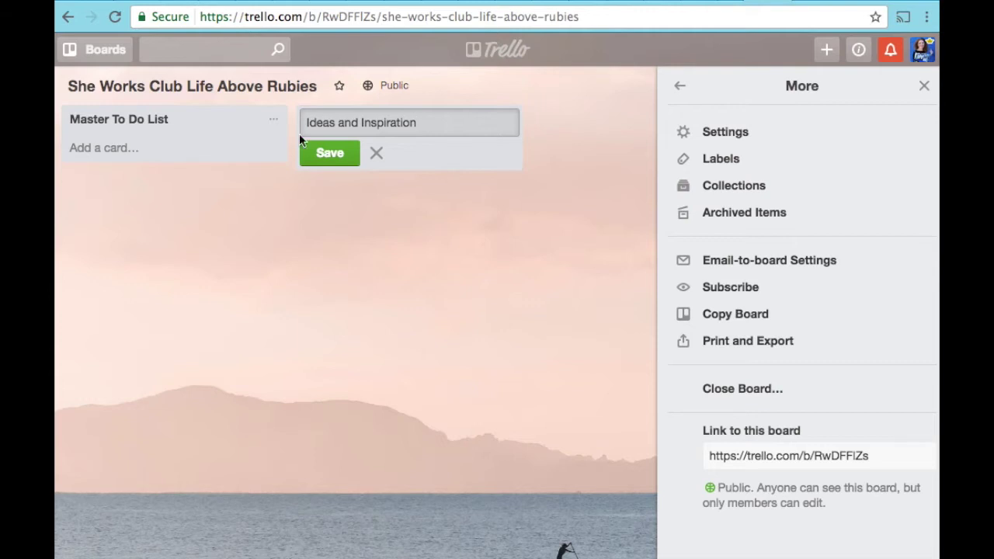
click(329, 153)
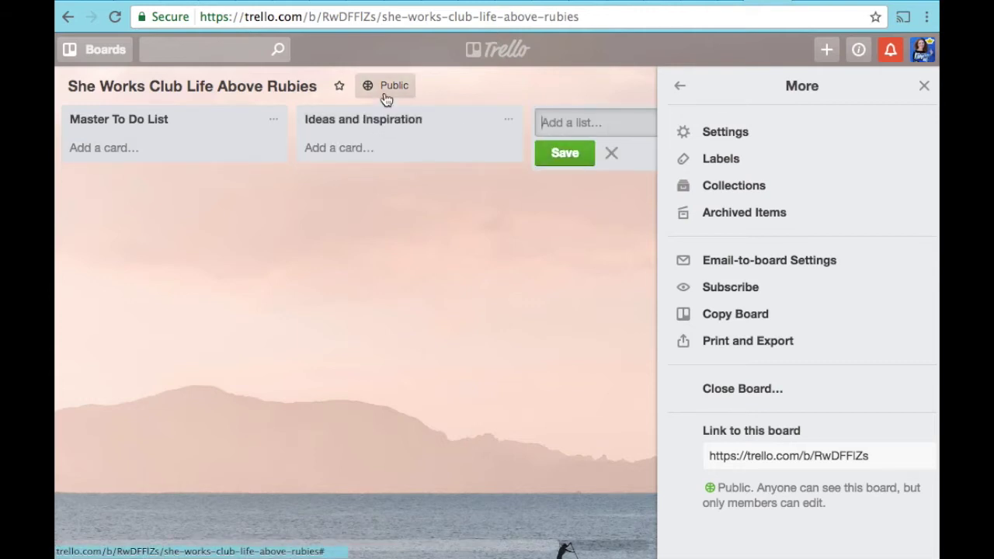
Add the 'Next Project' and 'Website Tasks' lists
text(Next Project)
click(575, 159)
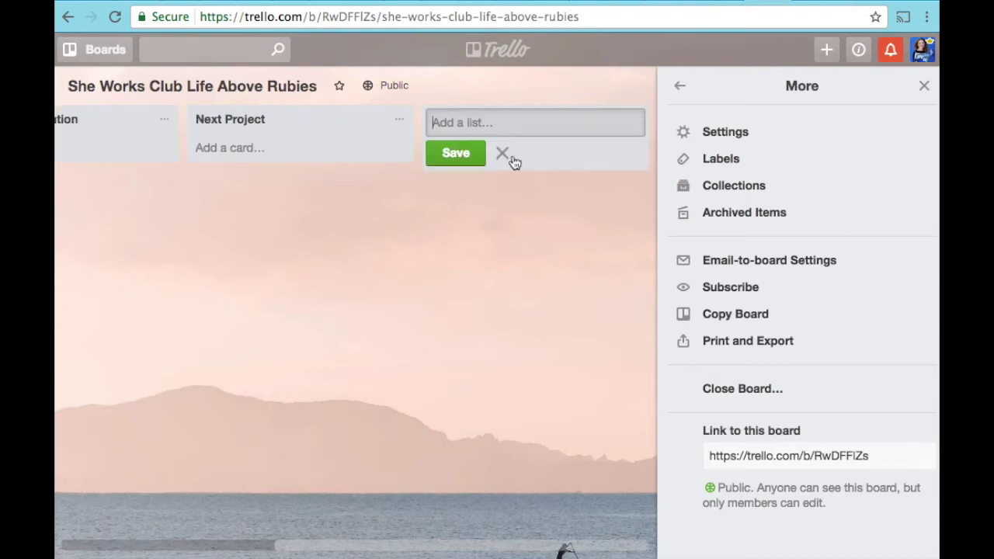
text(Website Tasks)
click(456, 153)
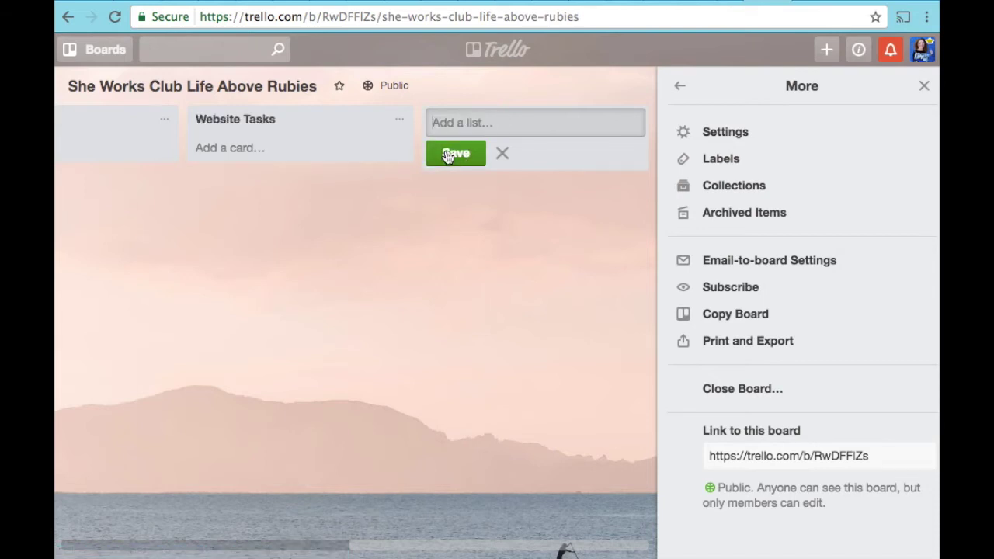
scroll(352, 243, left, 5)
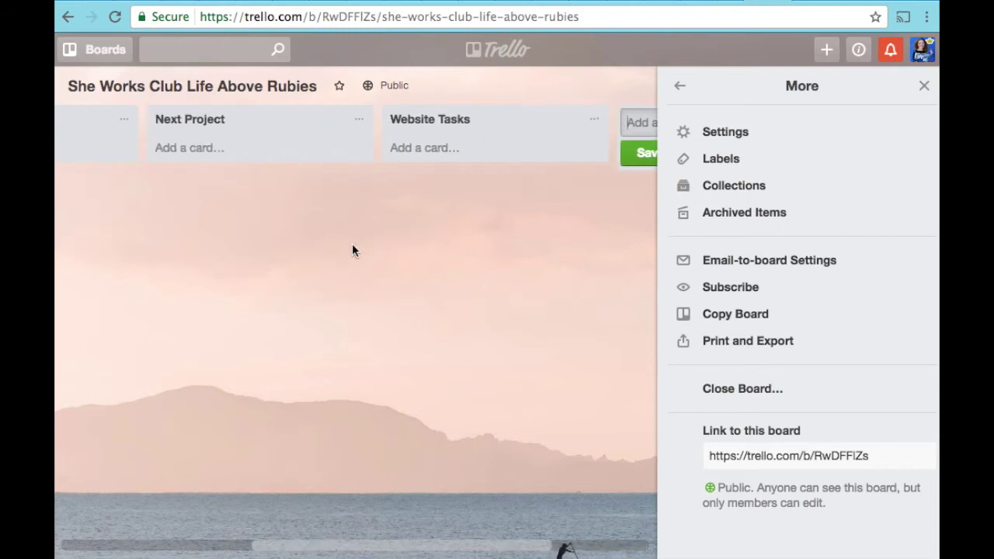
scroll(306, 184, left, 3)
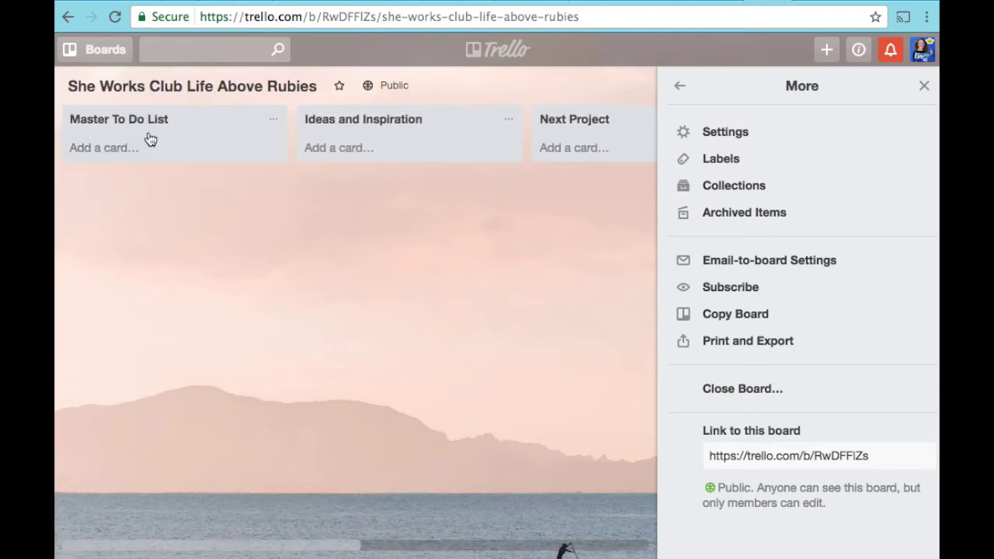
scroll(427, 156, right, 2)
scroll(553, 139, right, 3)
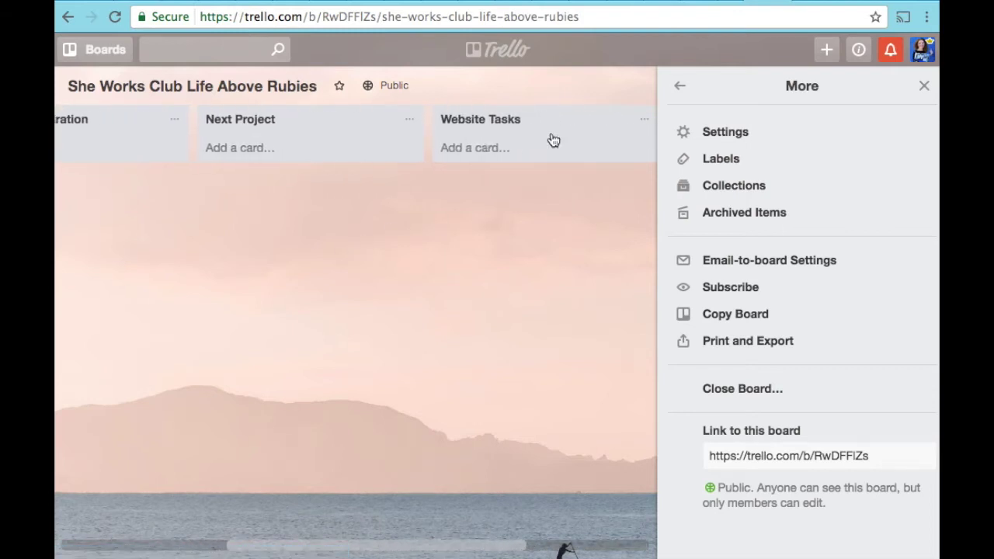
scroll(555, 140, left, 5)
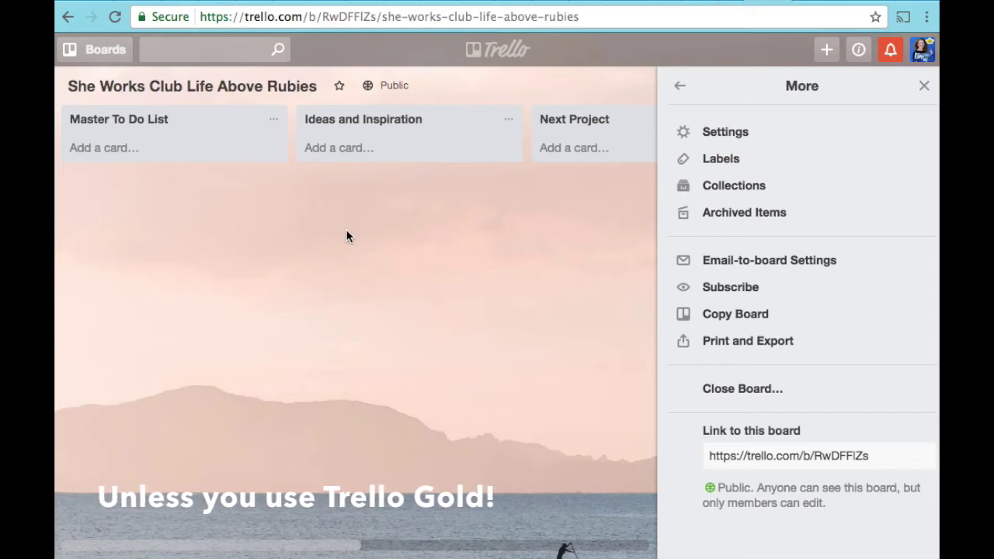
Add a 'Create Next Course' card to Master To Do List
click(271, 120)
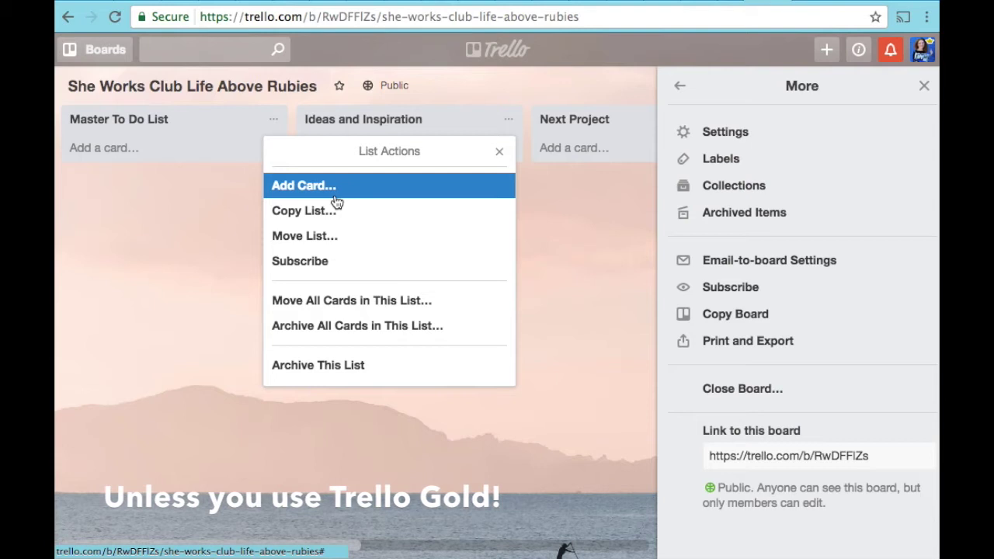
click(155, 198)
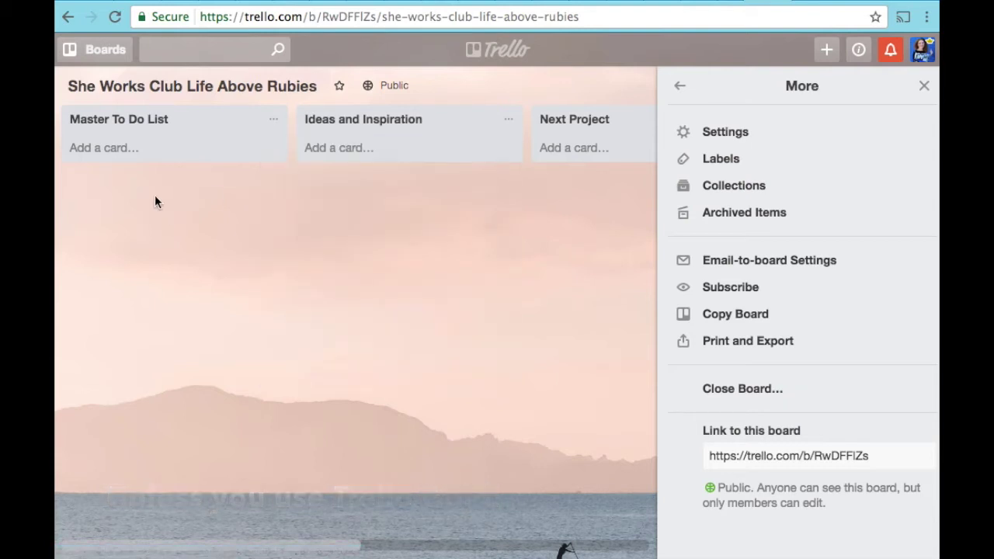
click(111, 148)
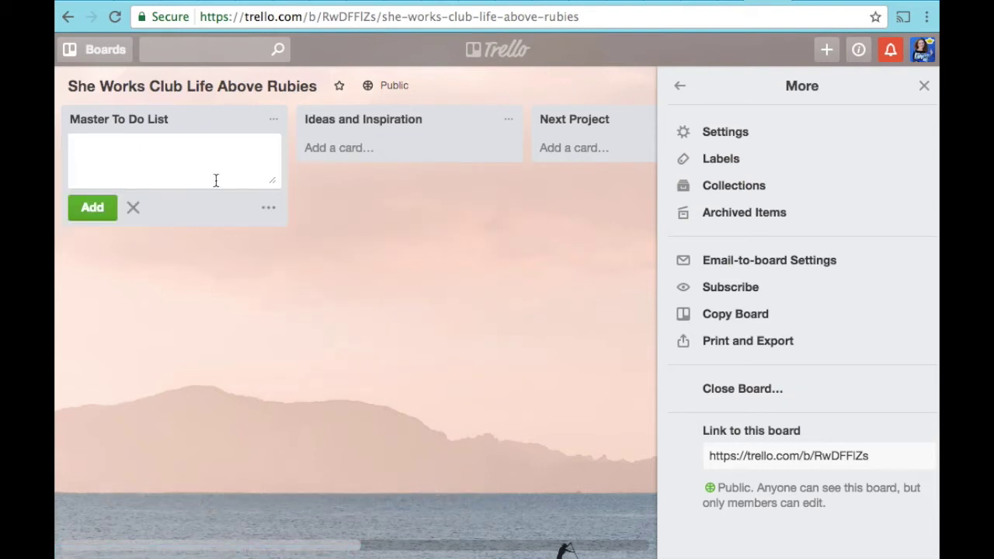
text(Create Next Course)
click(91, 210)
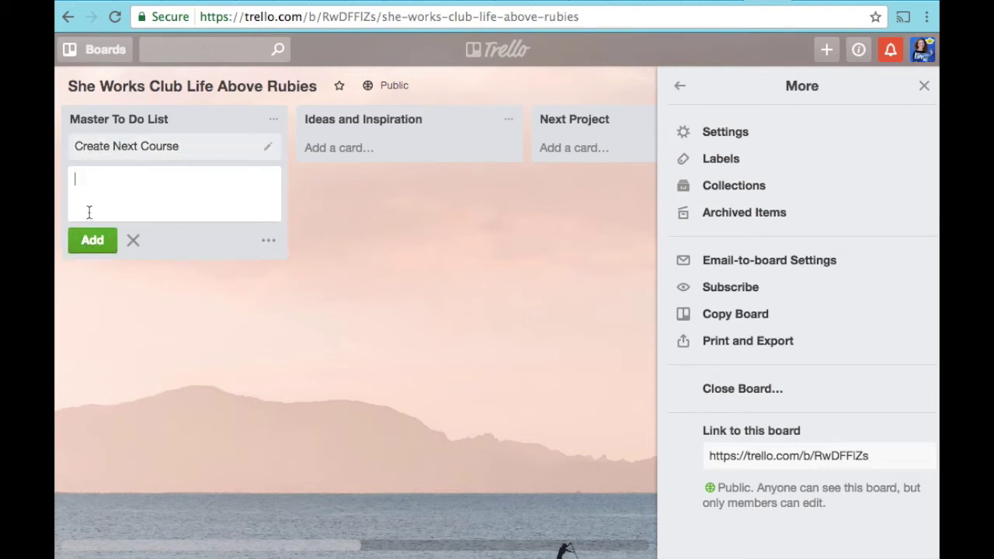
Tag the Create Next Course card with the orange Video Tasks label
click(269, 146)
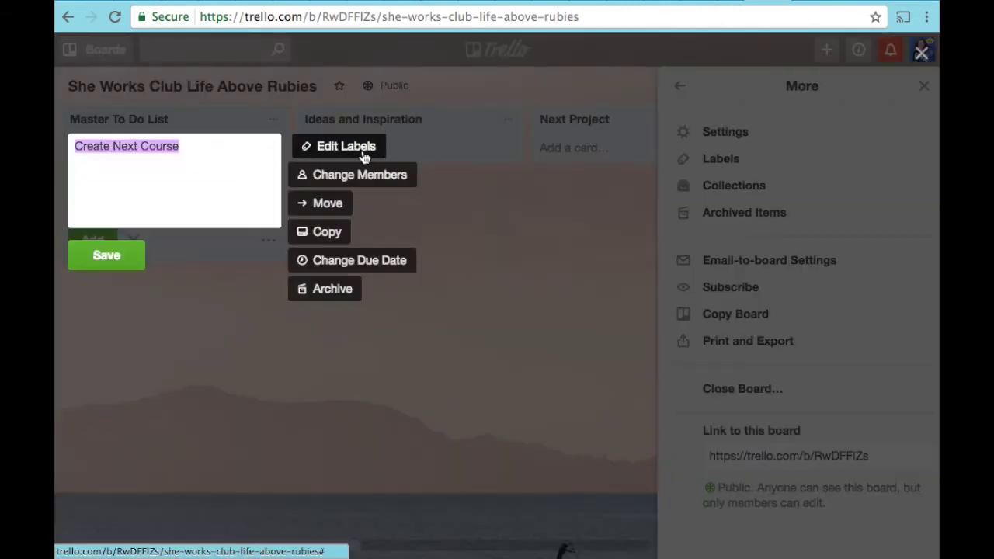
click(362, 151)
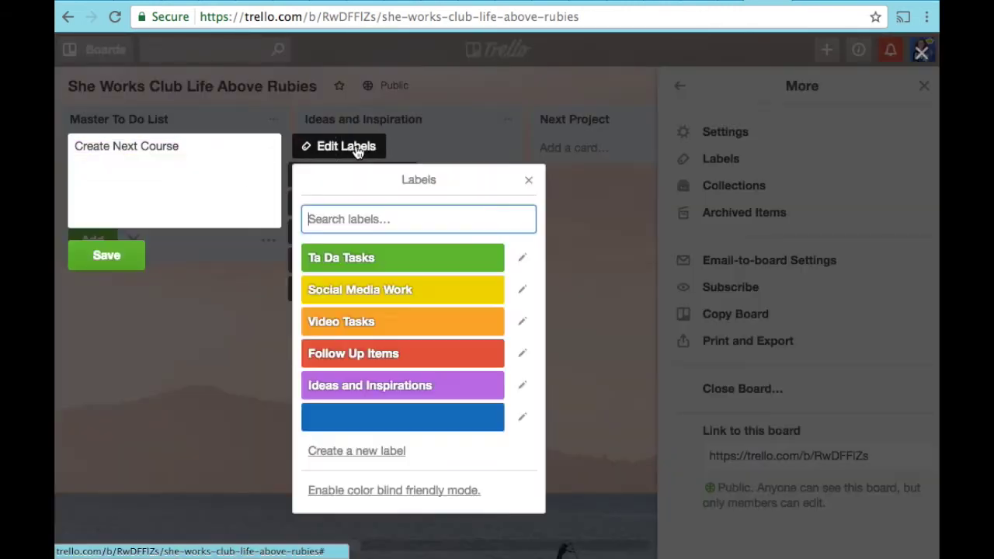
click(395, 323)
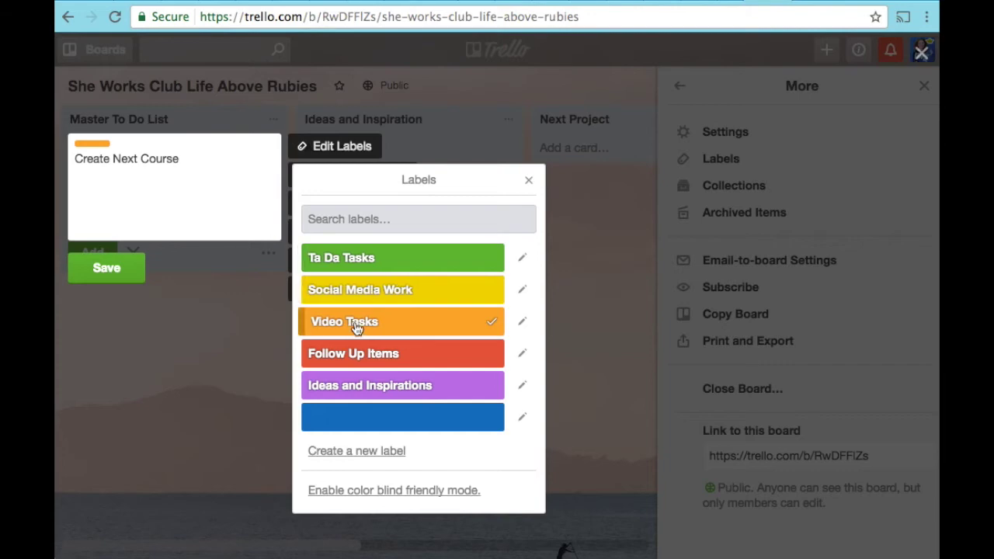
click(141, 276)
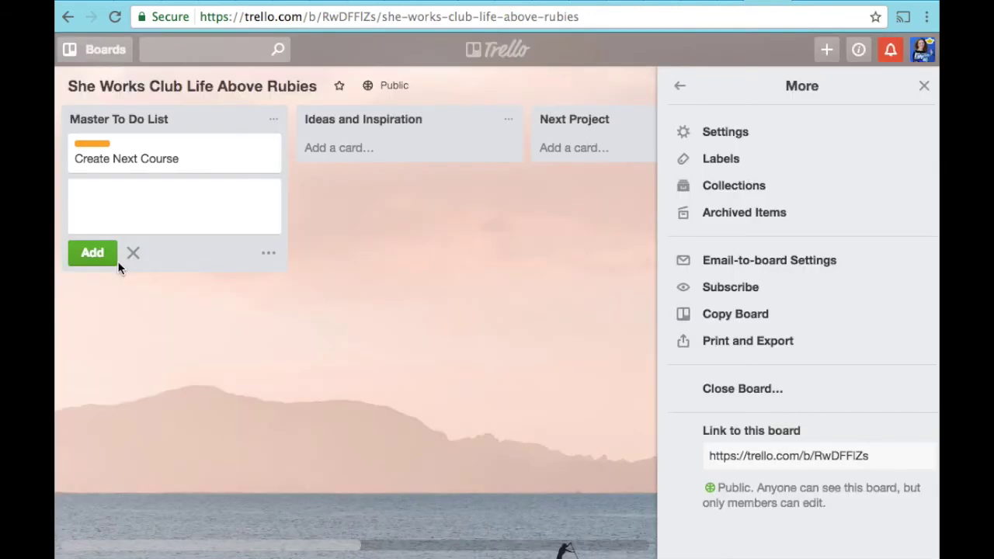
Give the Create Next Course card a July 31 due date
click(270, 149)
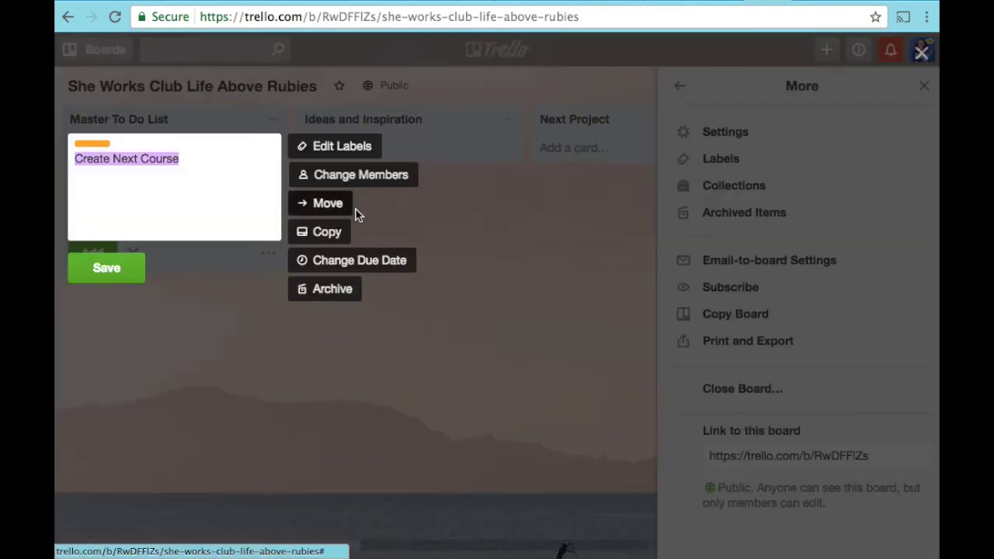
click(372, 262)
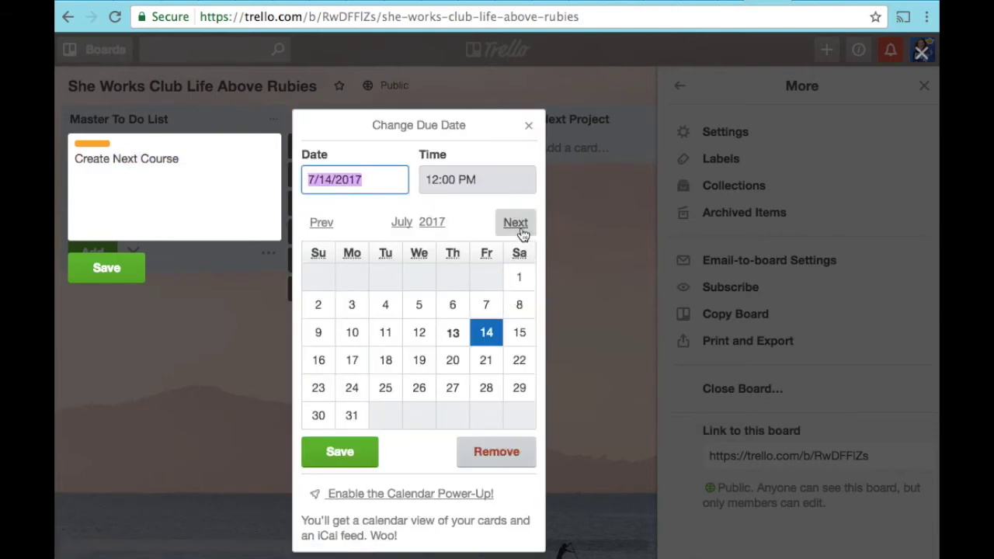
click(354, 418)
click(359, 458)
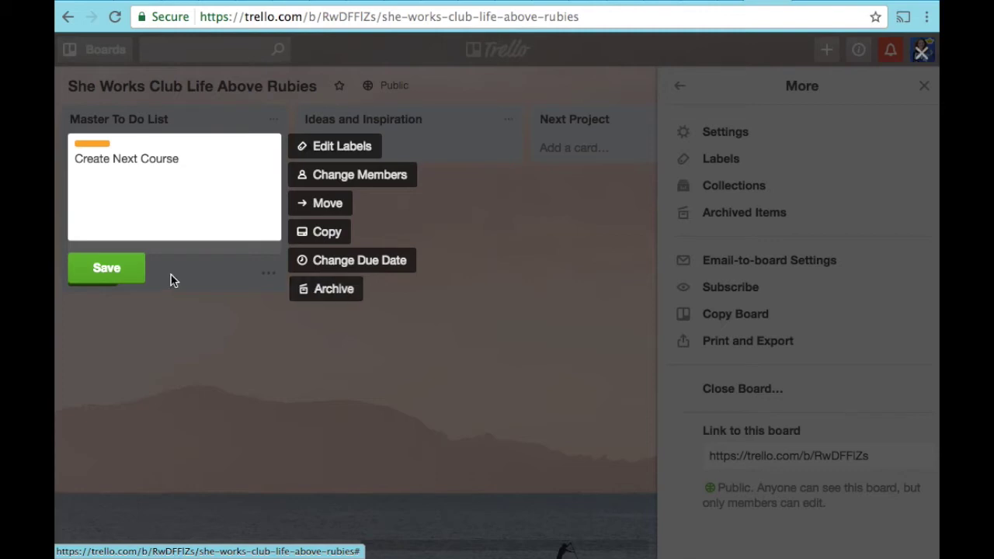
click(122, 272)
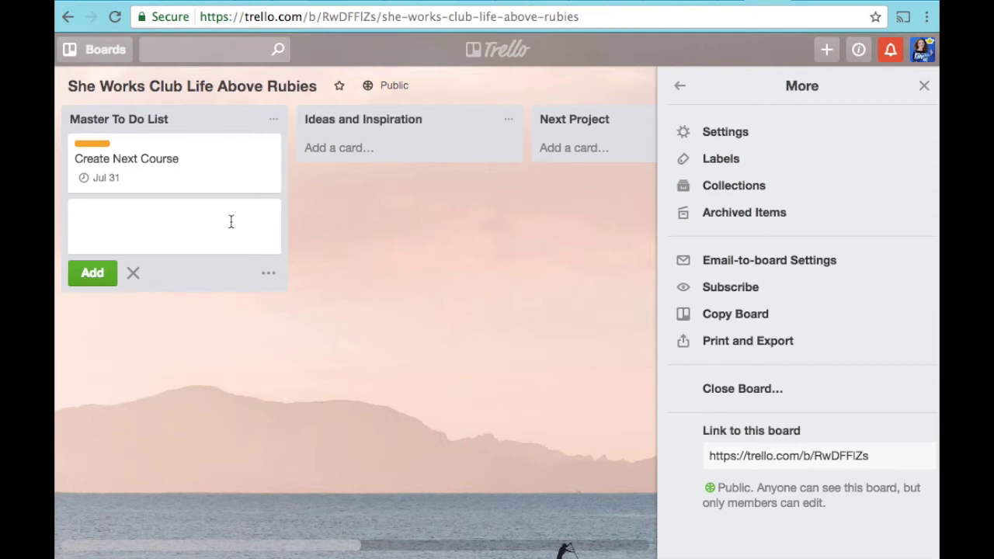
Add 'Register next domain', 'Mail Prizes' and 'Select Winners' cards to Master To Do List
text(Register next domain)
click(107, 271)
text(Mail Prizes)
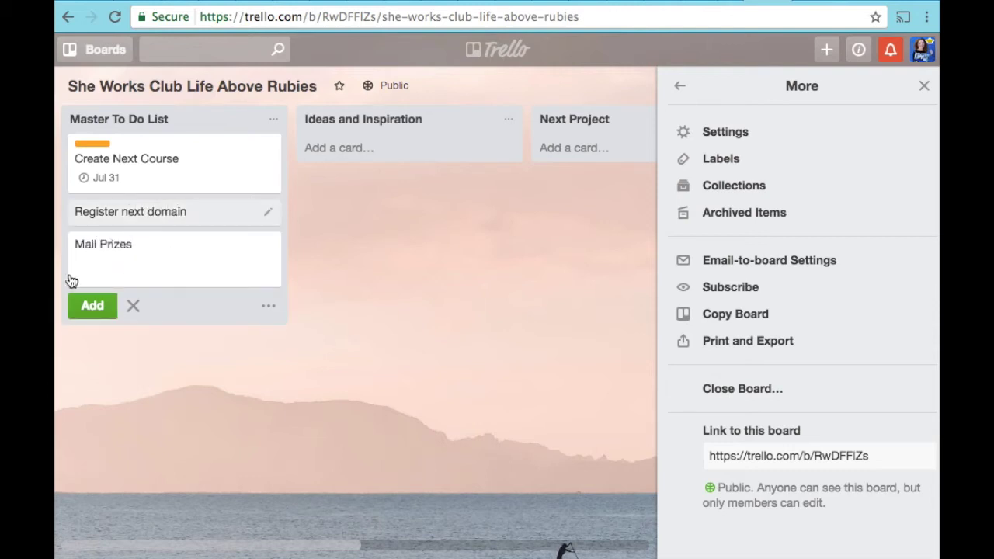
click(80, 303)
text(Select Winners)
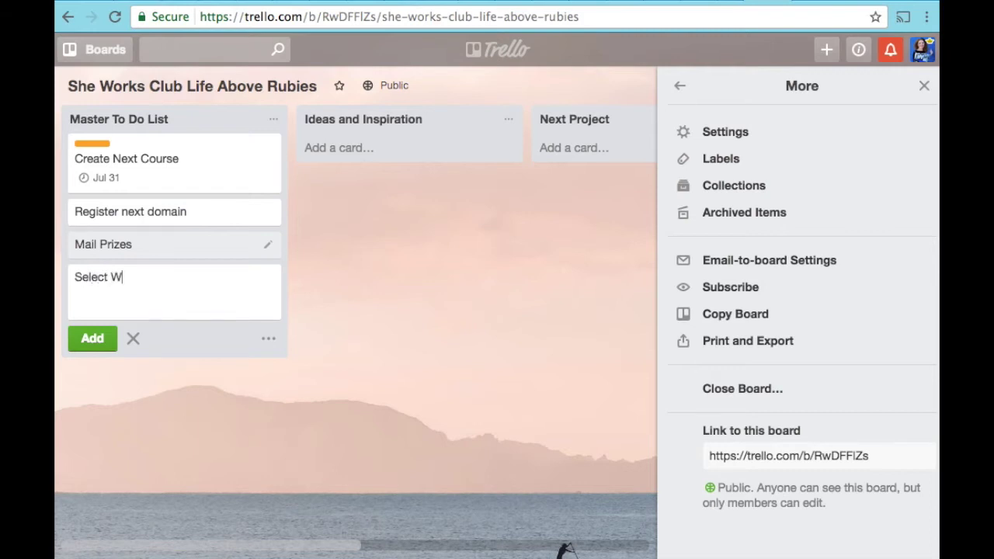
click(93, 346)
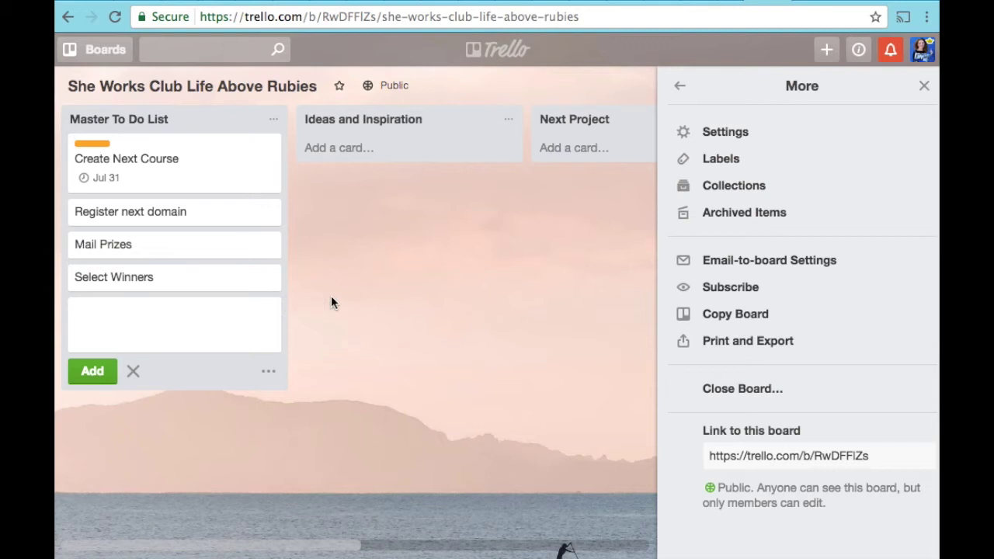
Add a 'That Scrapbook Page' card to Ideas and Inspiration with the purple Ideas and Inspirations label
click(333, 150)
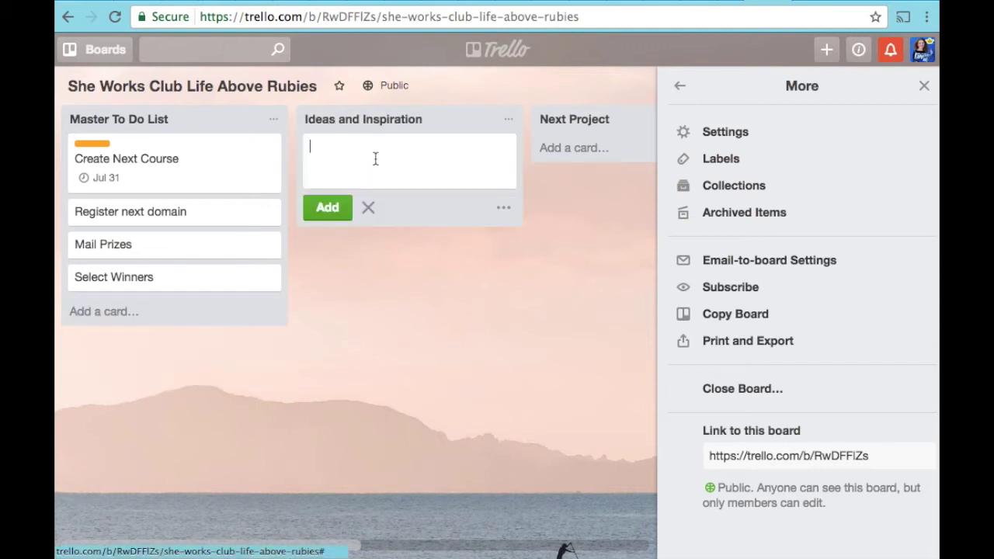
text(That Srapbok)
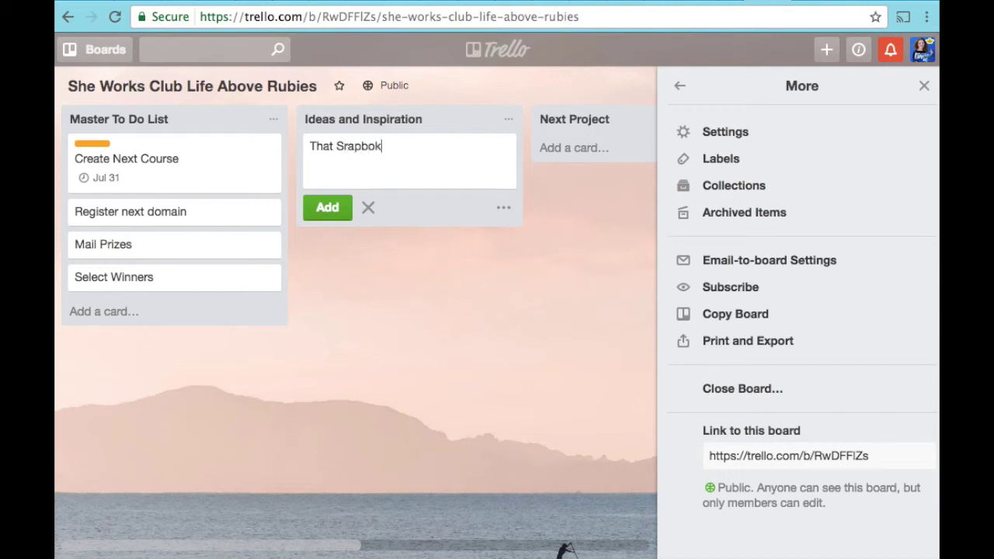
key(BackSpace)
text(crapbook Page)
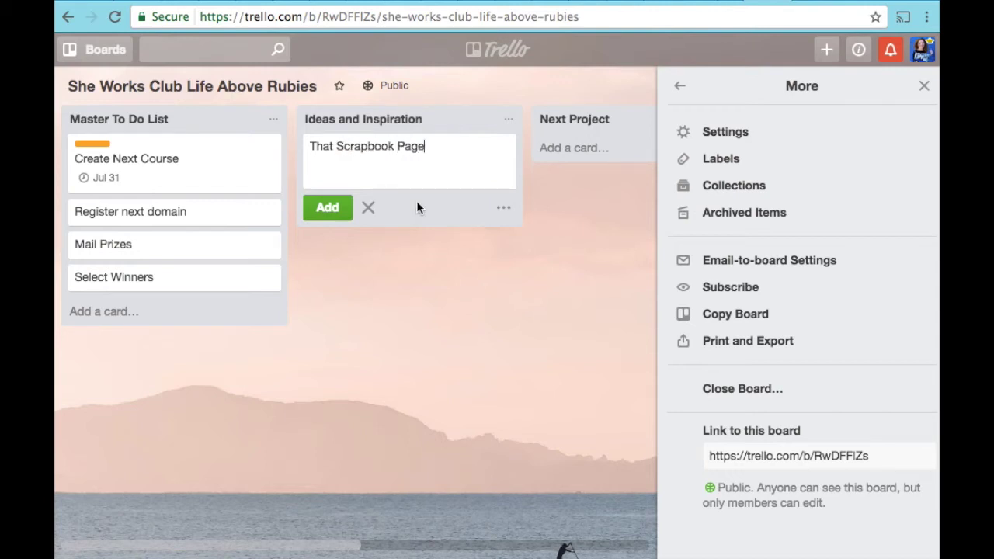
click(504, 207)
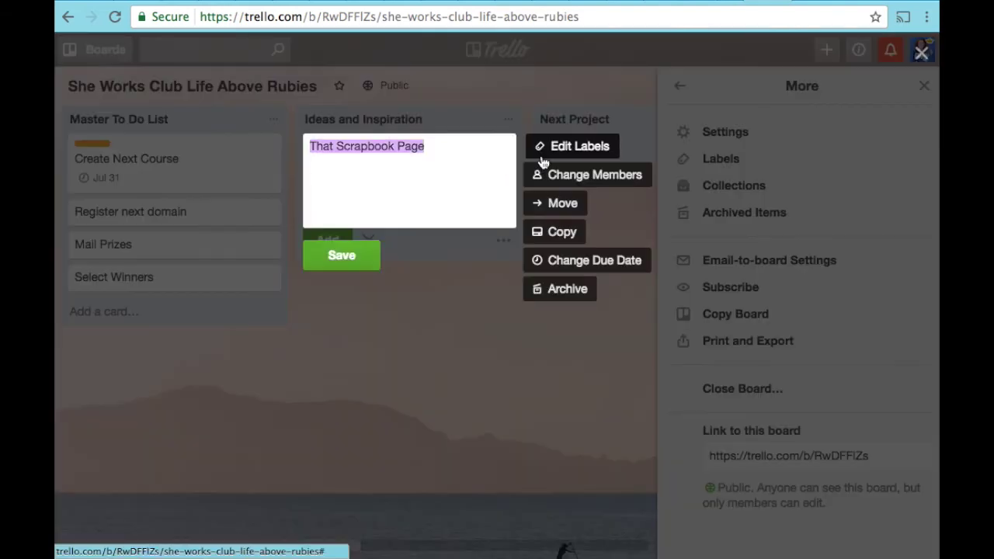
click(550, 153)
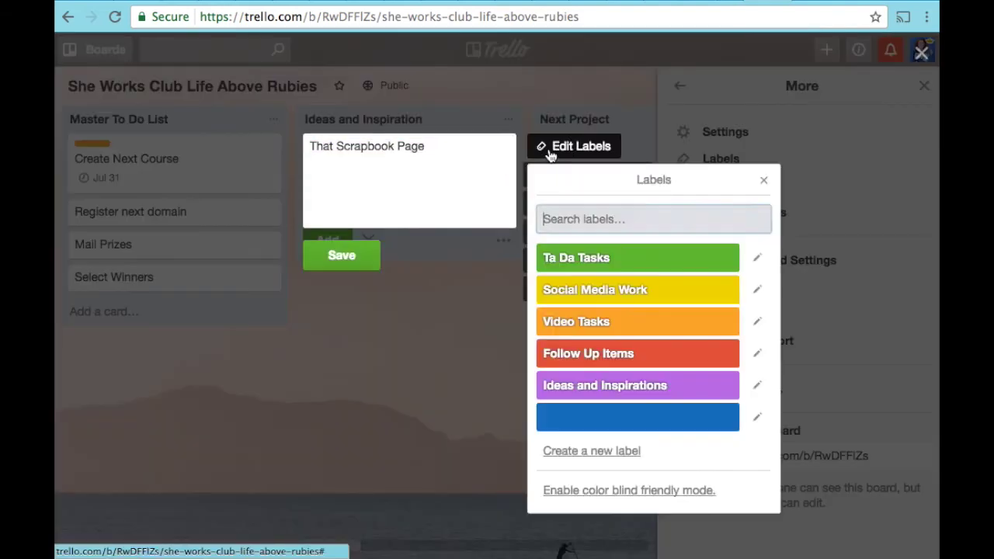
click(583, 385)
click(461, 216)
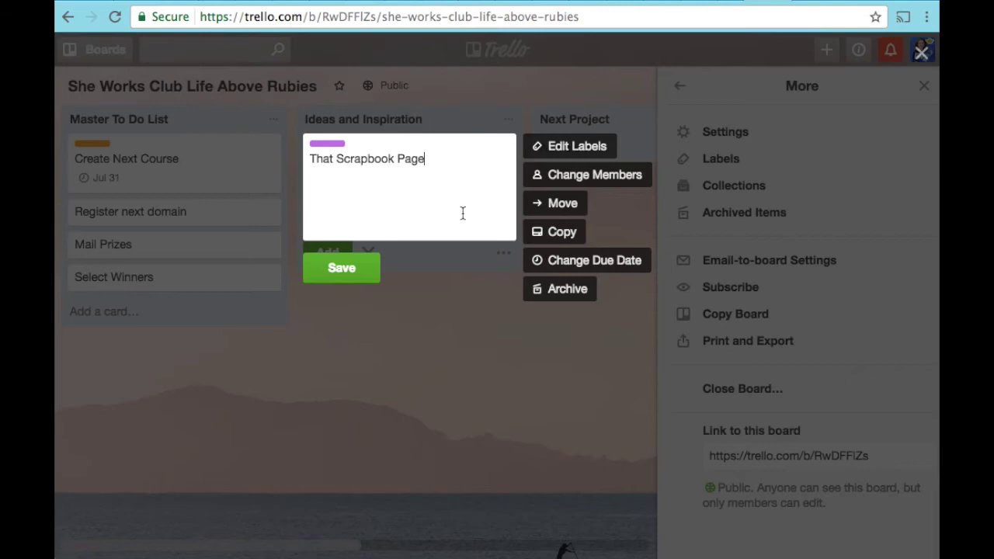
click(513, 320)
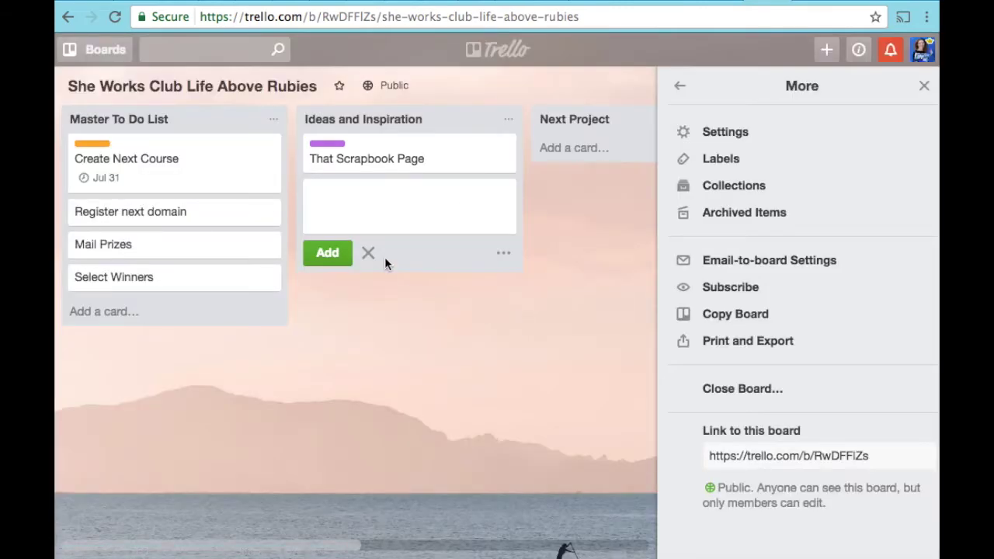
click(503, 254)
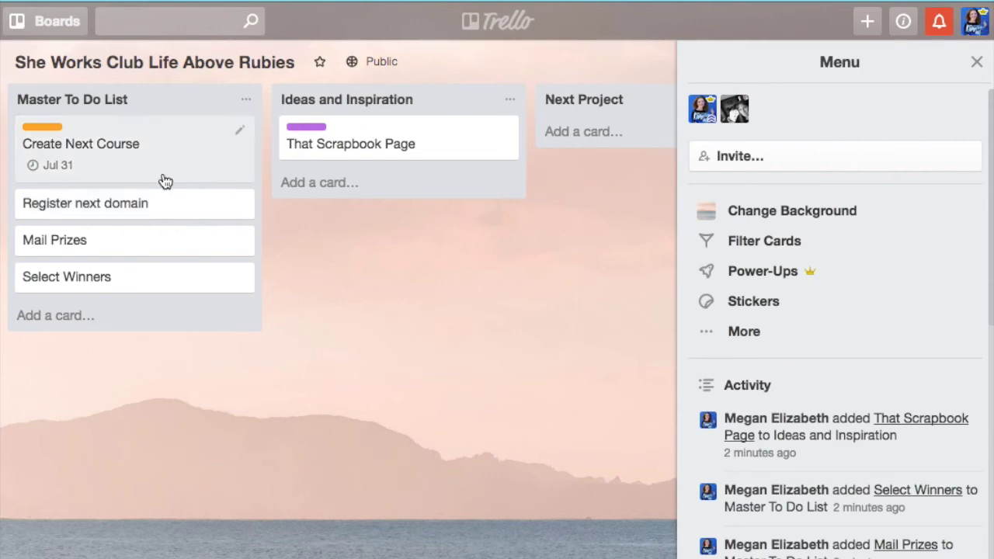
Open the Register next domain card and set its description to 'domain name idea'
click(165, 206)
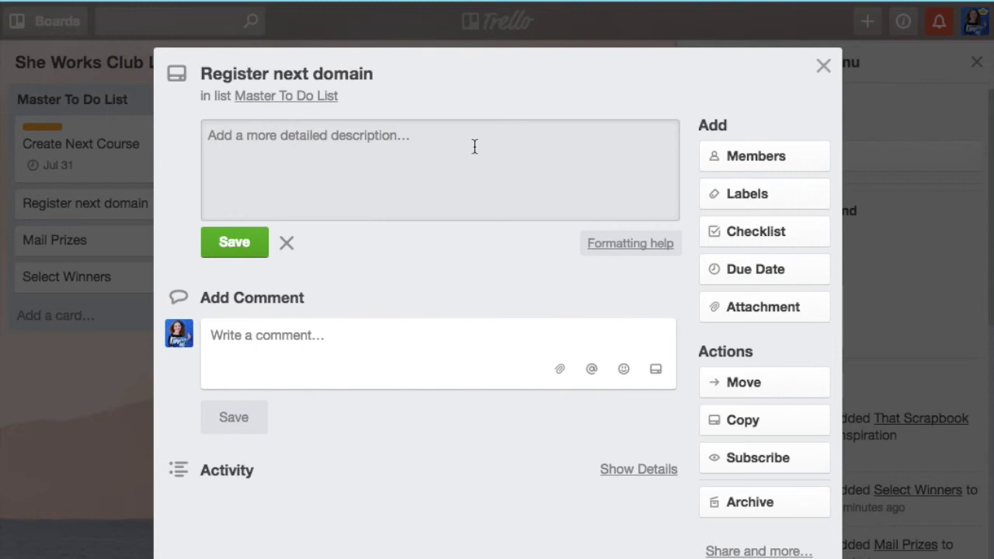
text(domain mna)
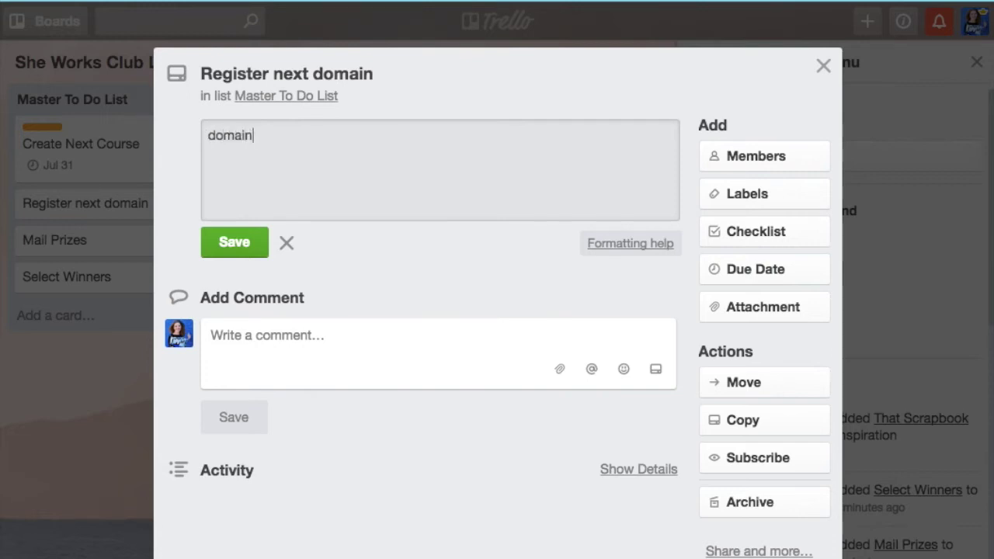
key(BackSpace)
key(BackSpace)
key(BackSpace)
text(name idea)
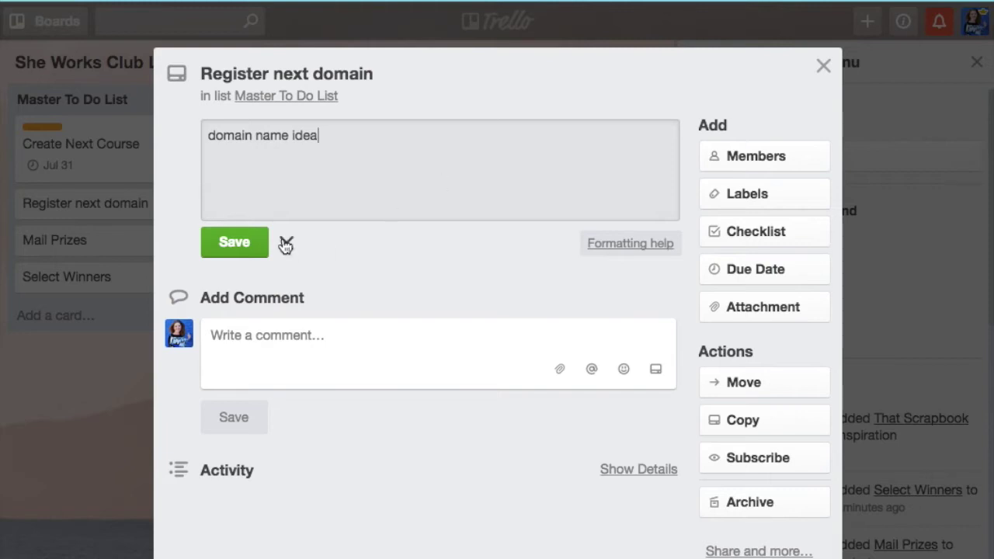
click(235, 242)
Assign a teammate as a member of the card and re-save the description
click(770, 156)
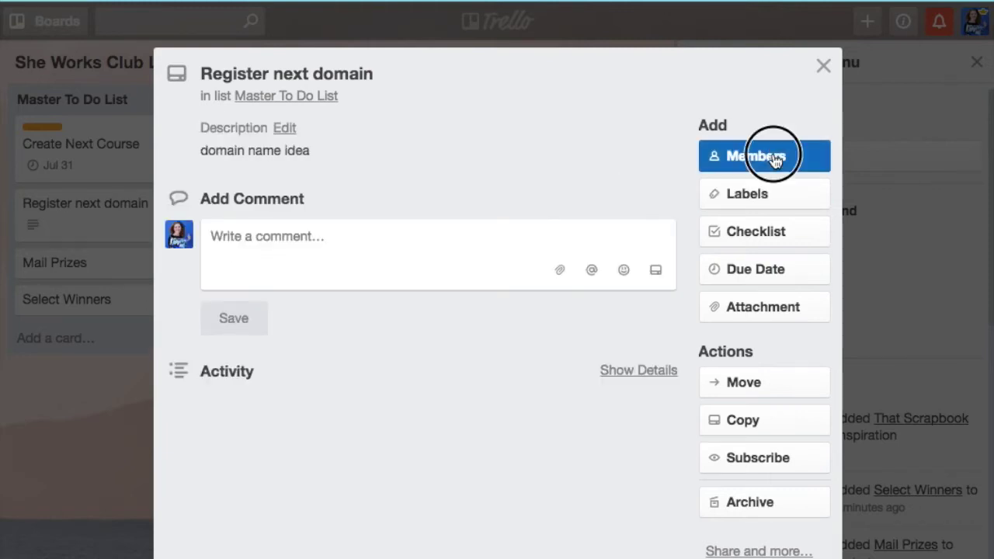
click(775, 318)
click(566, 224)
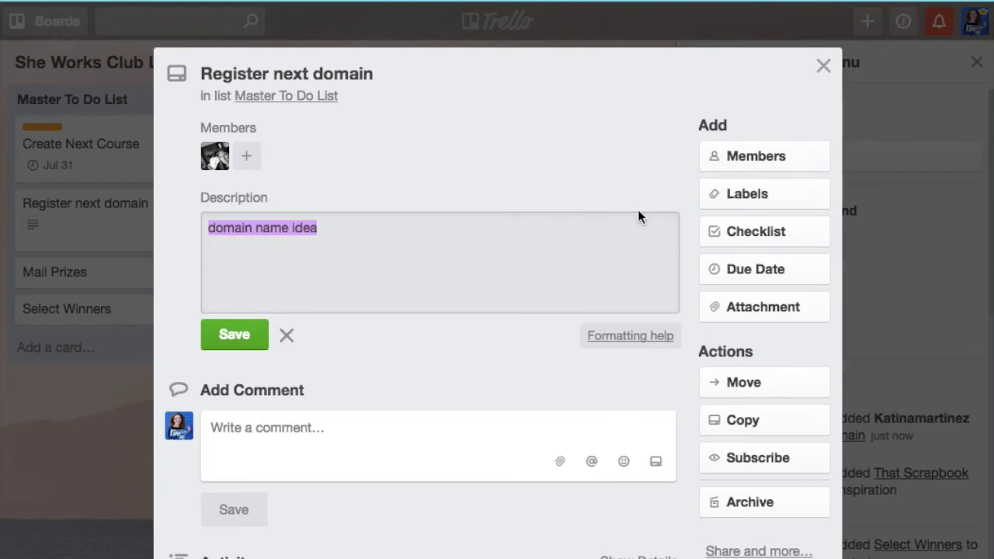
click(229, 333)
click(382, 326)
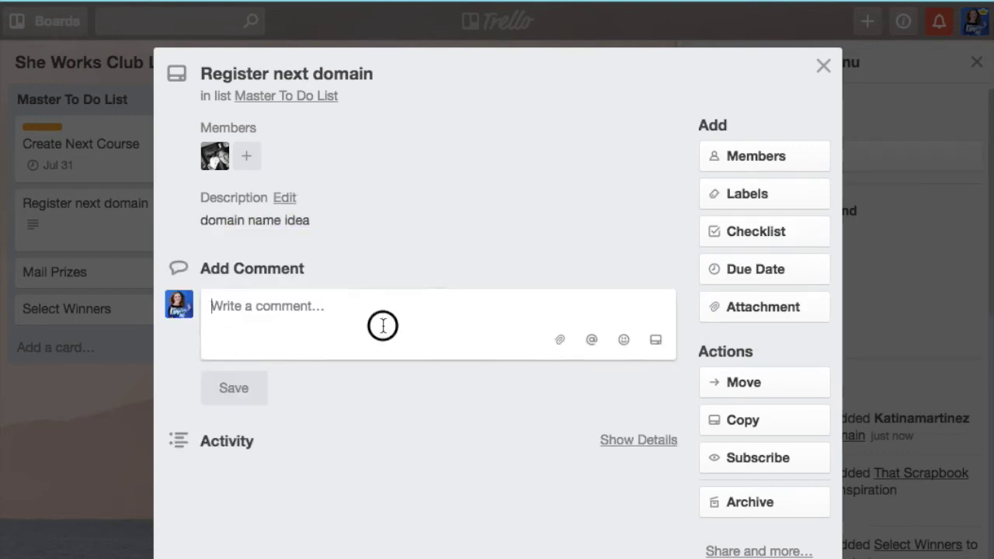
click(747, 237)
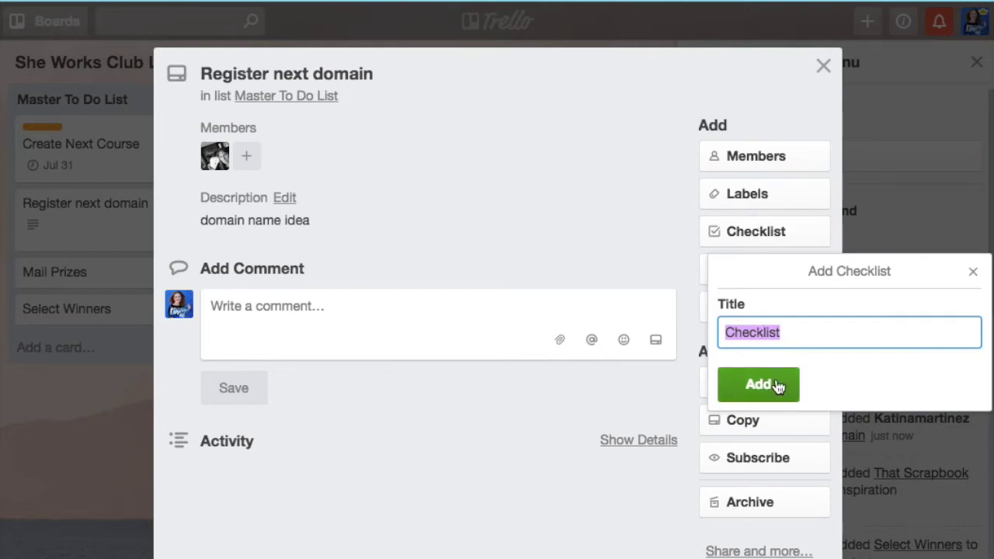
Create a 'steps in registering' checklist with 'pick name' and 'go to GoDaddy and check availability'
text(steps in )
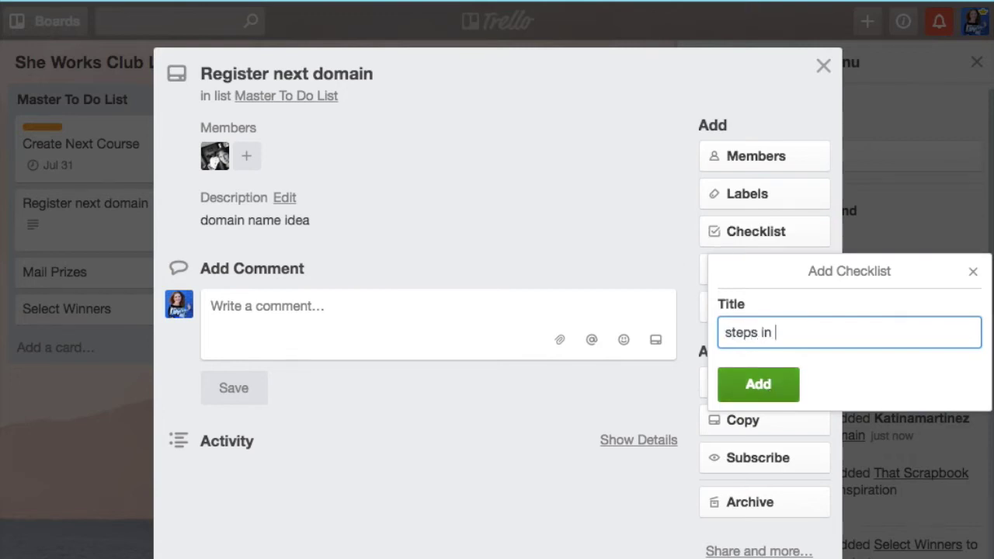
text(registere)
key(BackSpace)
text(ing)
click(776, 396)
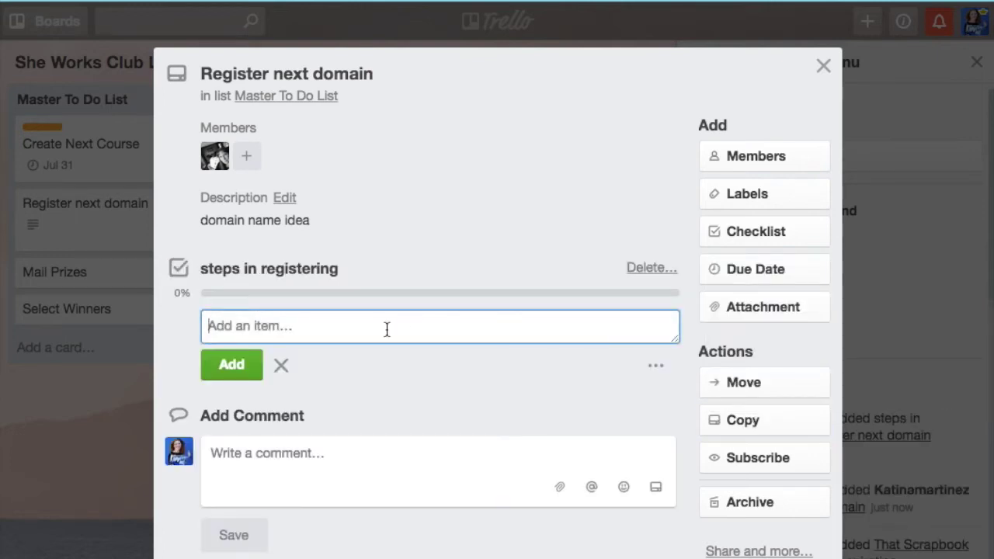
text(pick name)
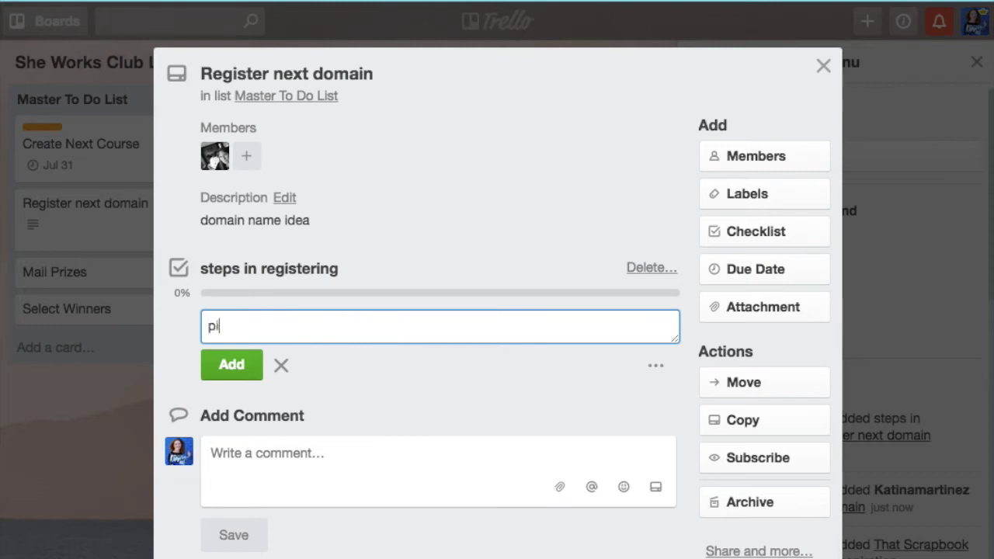
click(218, 375)
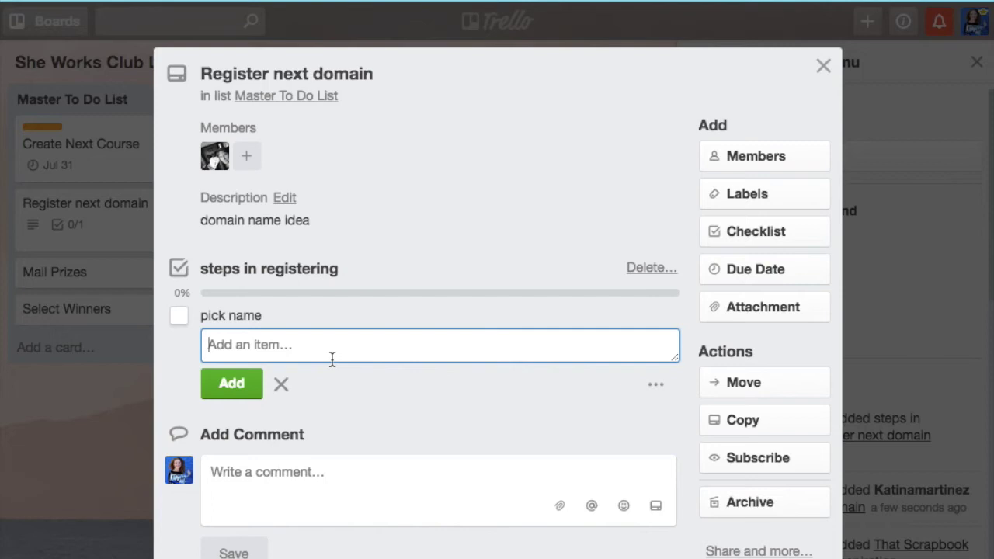
text(go to God)
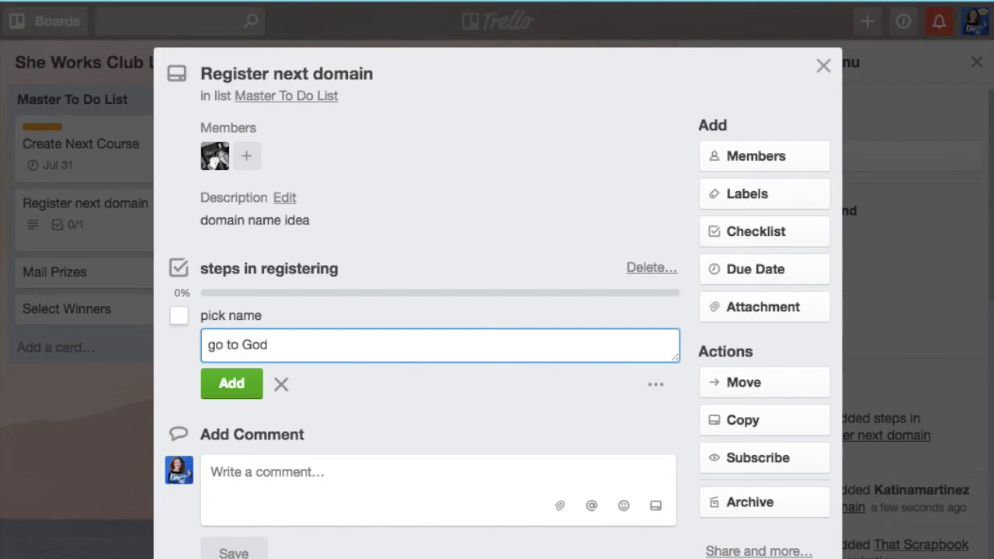
key(BackSpace)
text(Daddy and check availablity)
key(BackSpace)
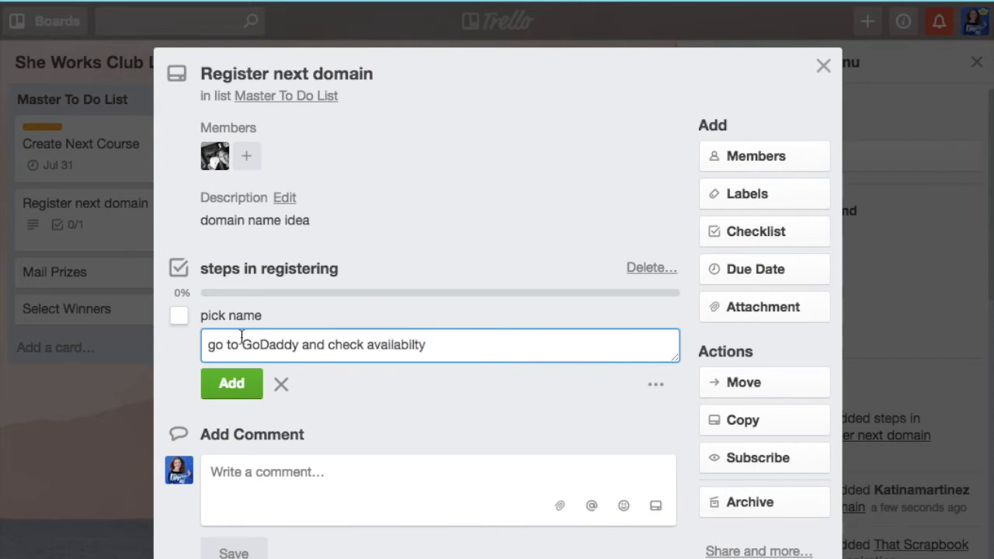
click(231, 384)
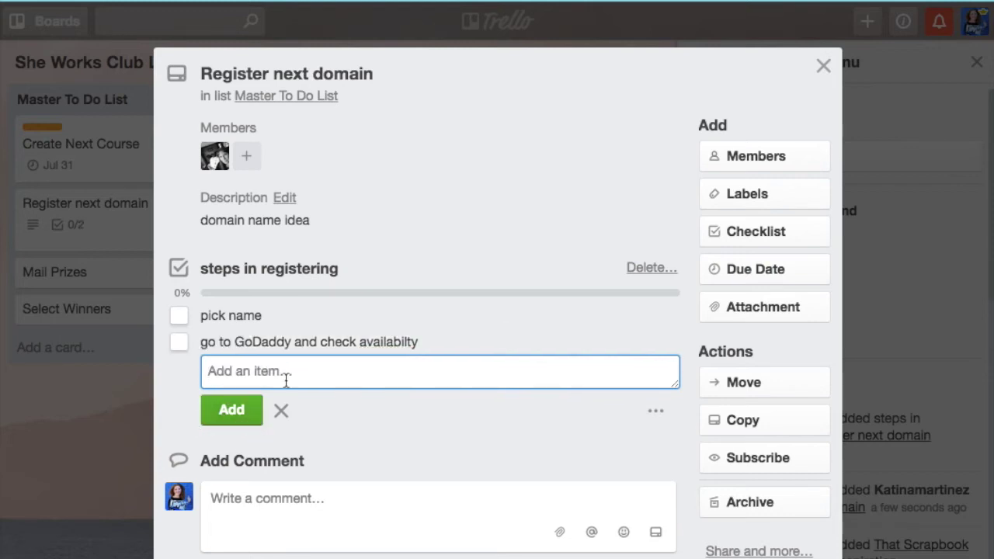
Add items 'check out in the cart the one year only option' and 'repoint the domain to correct website', then tick 'pick name'
text(che)
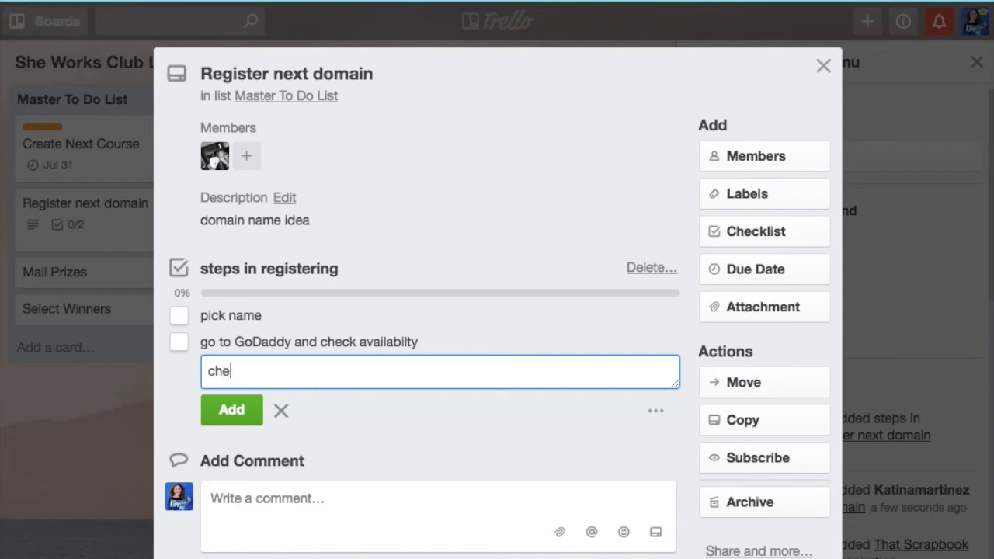
text(ck out in the)
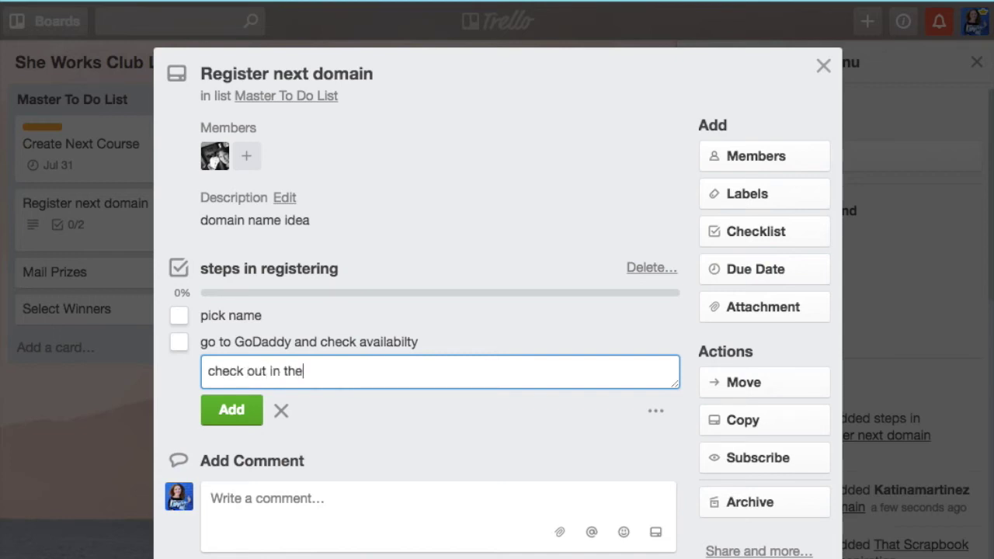
text( cart the one year only option)
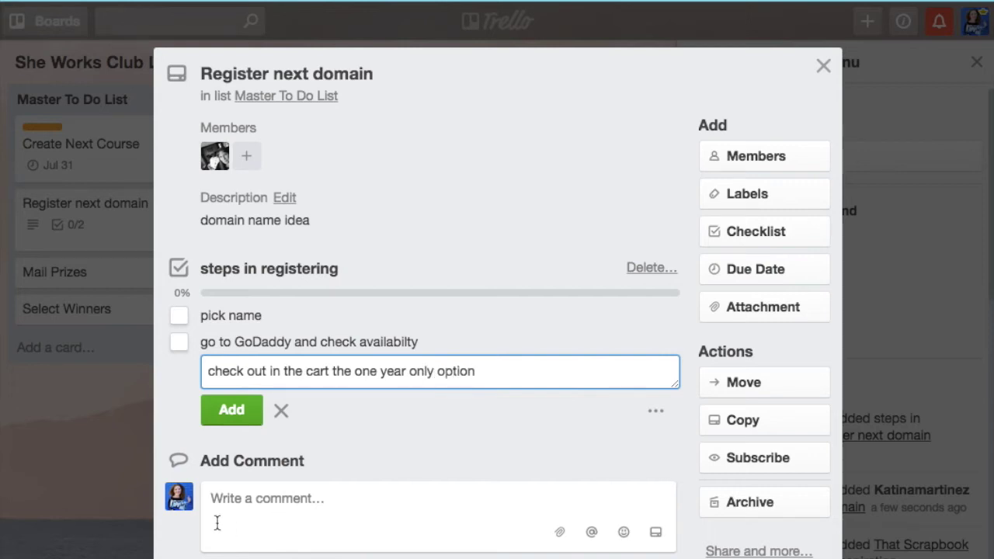
click(236, 416)
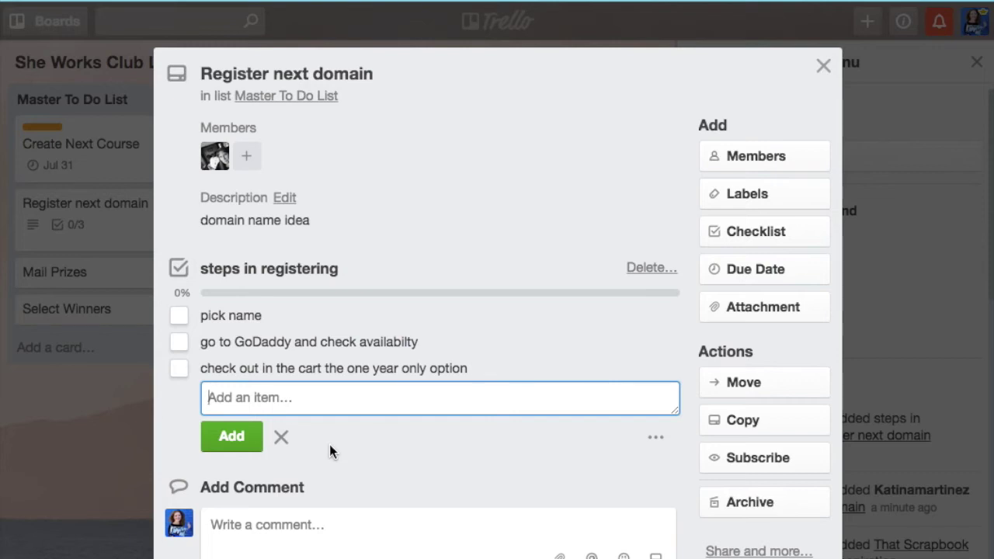
text(repoint the )
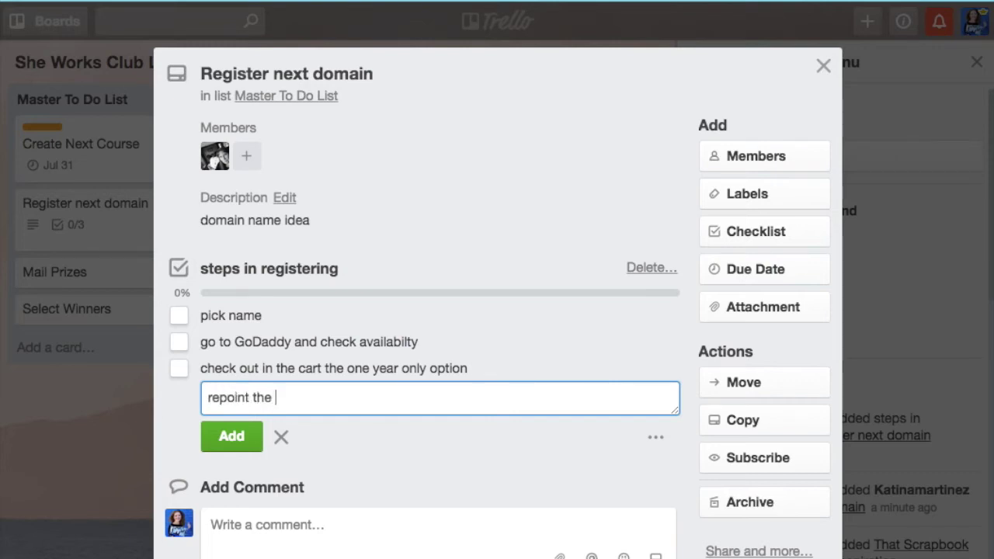
text(domain to correct addr)
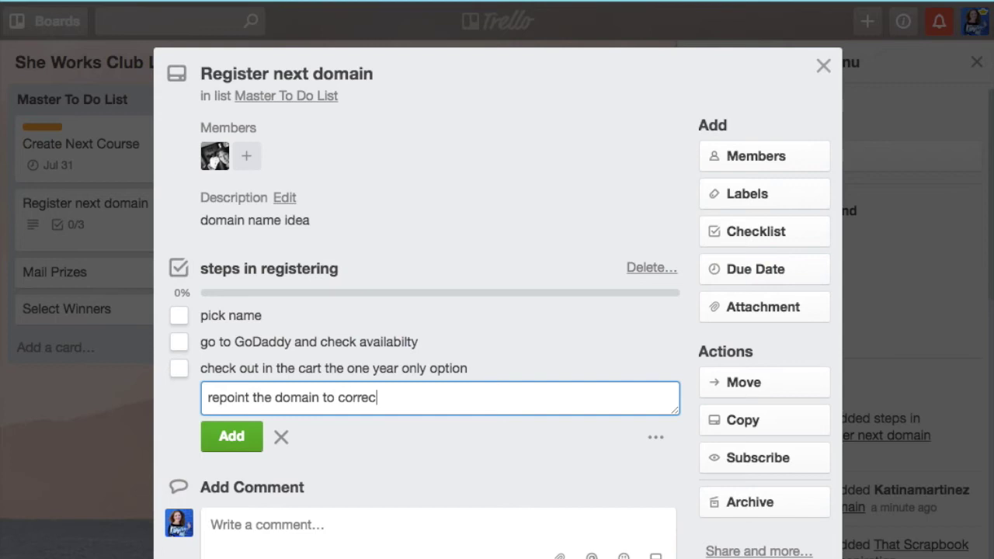
key(BackSpace)
key(BackSpace)
key(BackSpace)
key(BackSpace)
text(website)
click(233, 438)
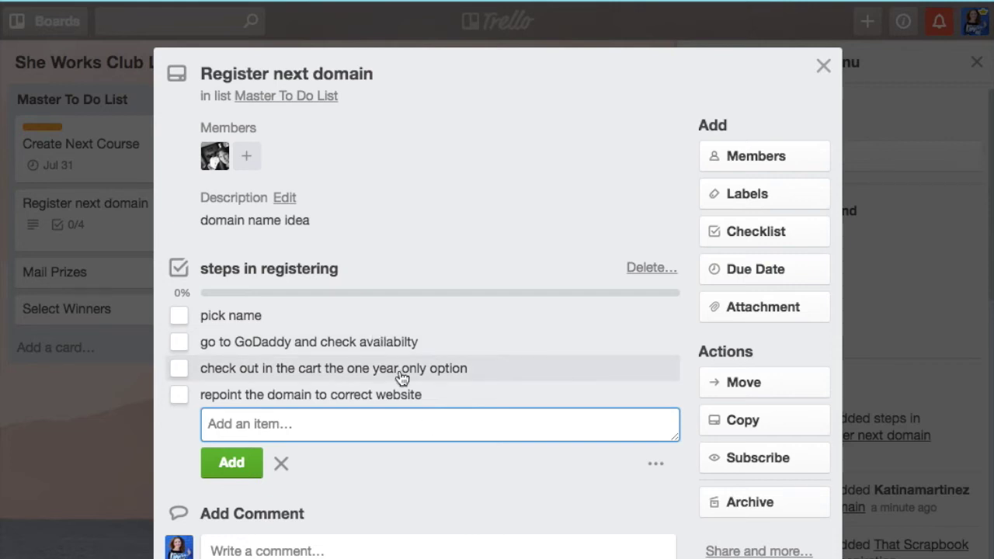
click(179, 316)
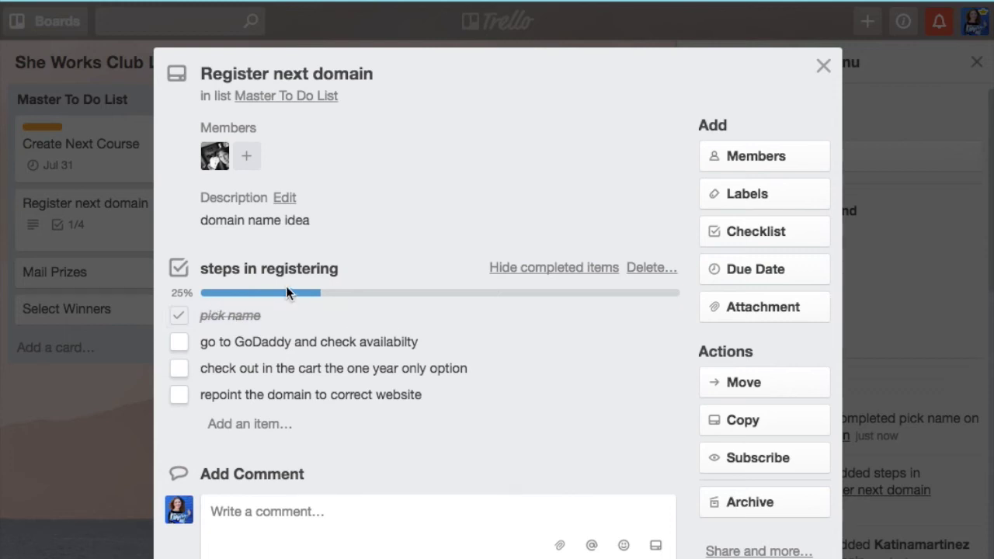
Tick the GoDaddy availability, one-year checkout and repoint-domain items to complete the checklist
click(178, 342)
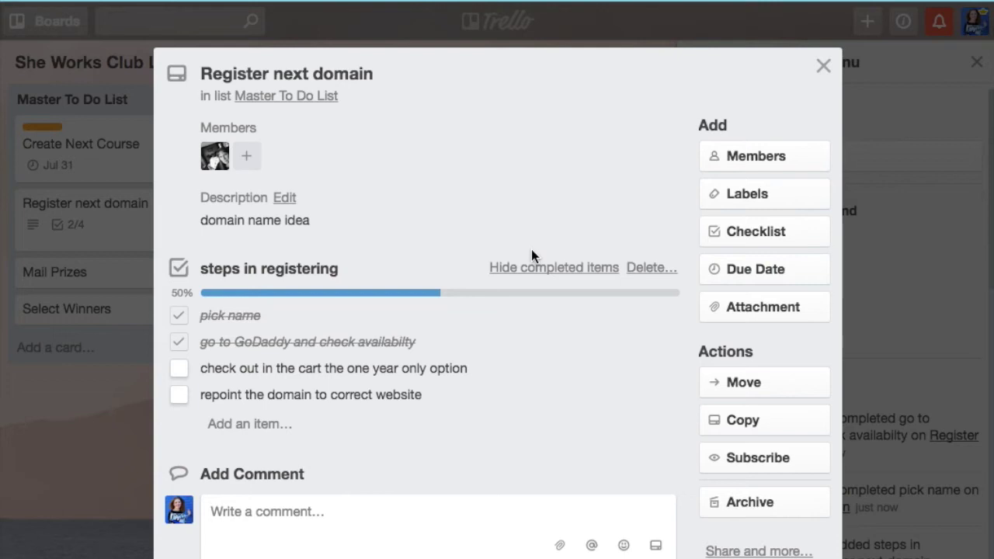
click(186, 371)
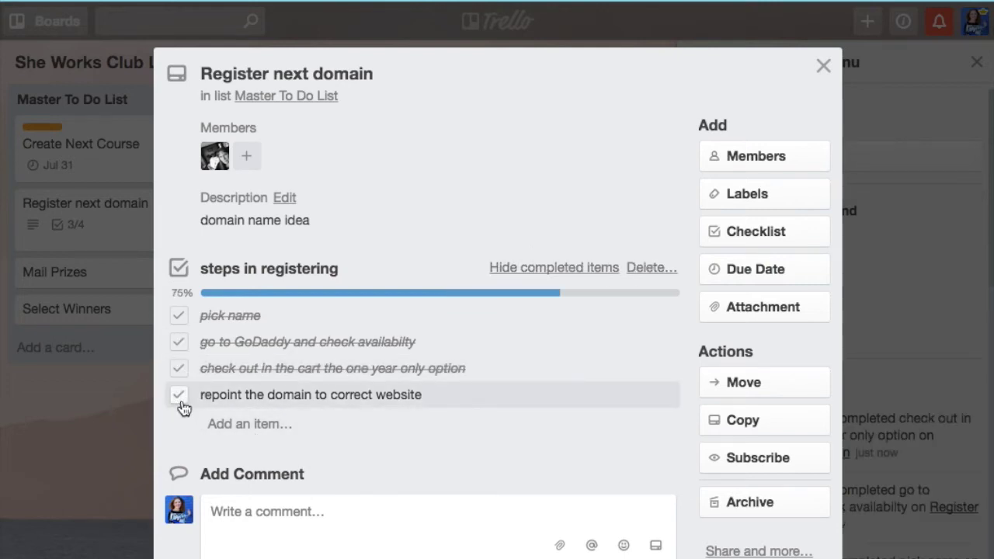
click(180, 397)
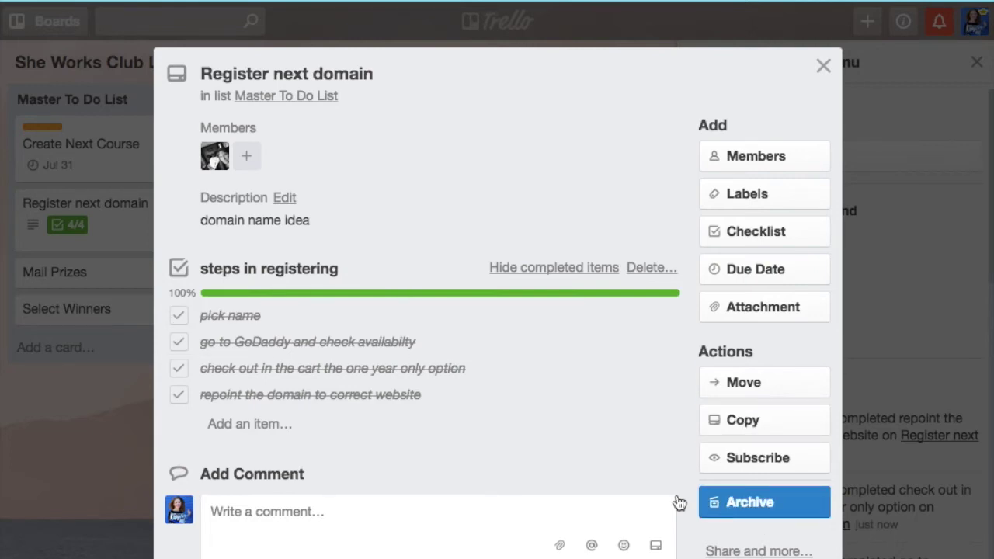
scroll(542, 441, down, 5)
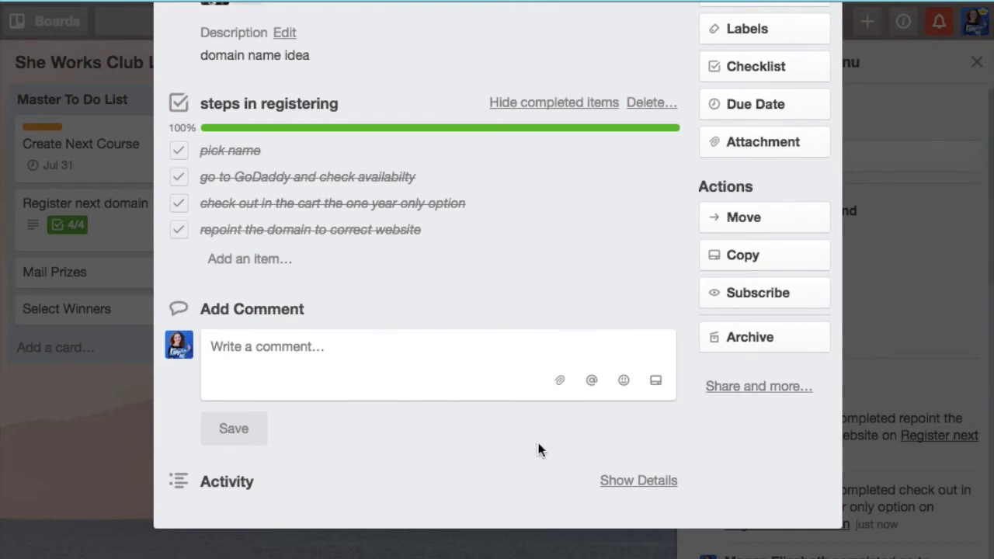
Expand and review the card's detailed activity, collapse it, and close the Register next domain card
click(618, 481)
scroll(545, 413, down, 5)
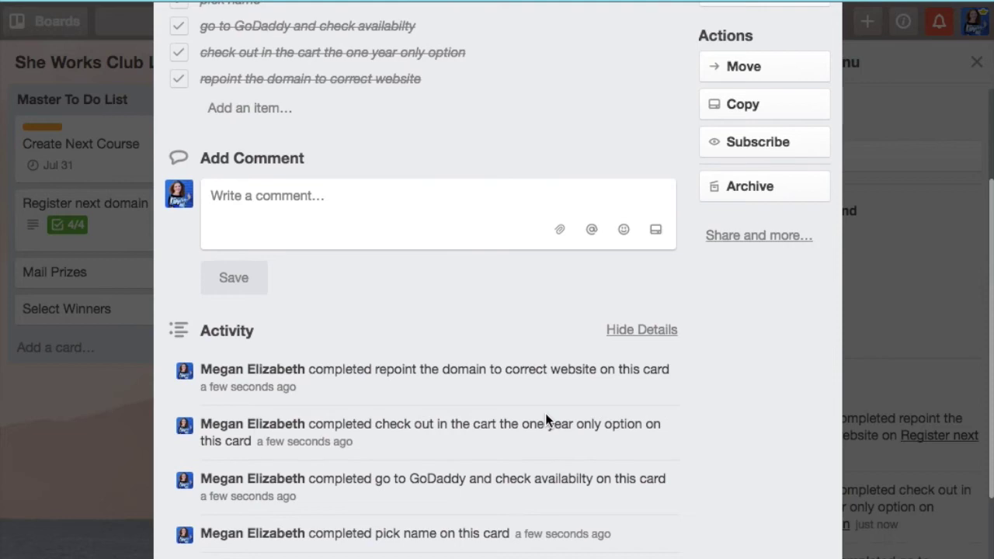
scroll(491, 413, down, 3)
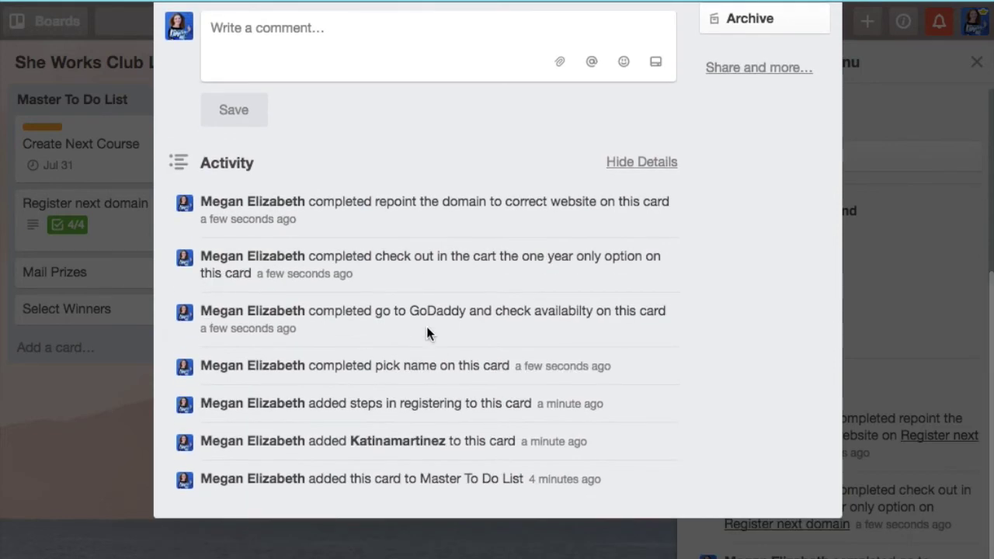
scroll(424, 311, up, 1)
click(643, 231)
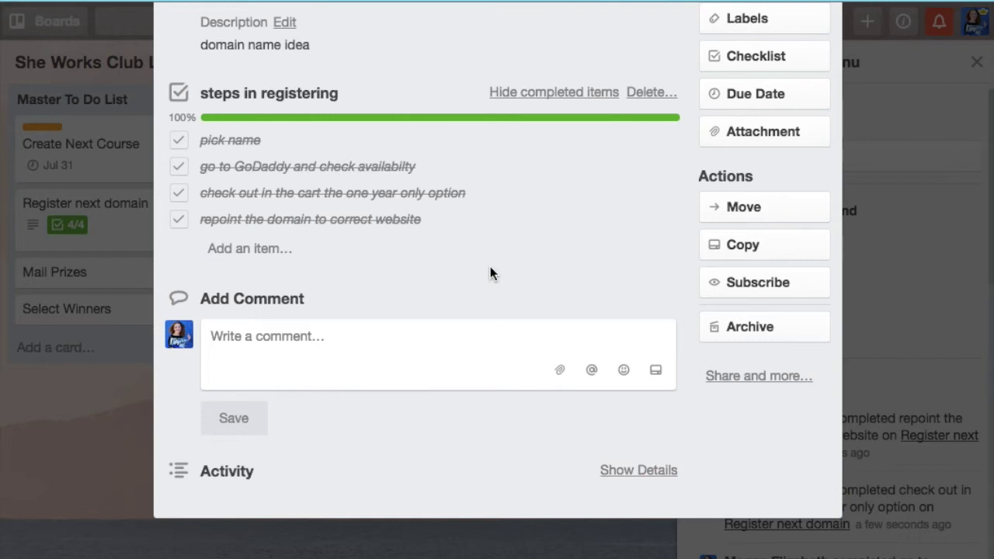
scroll(608, 292, up, 4)
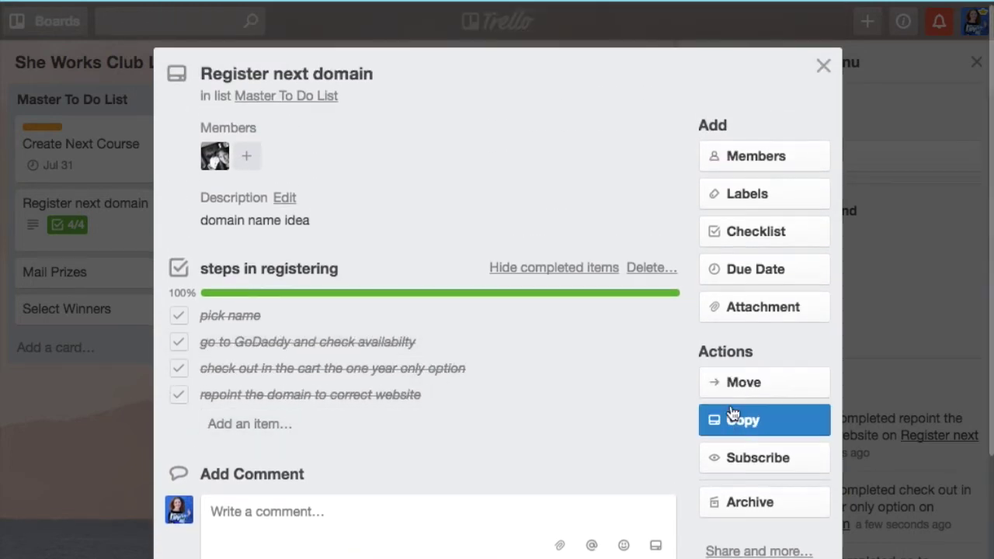
scroll(650, 229, down, 5)
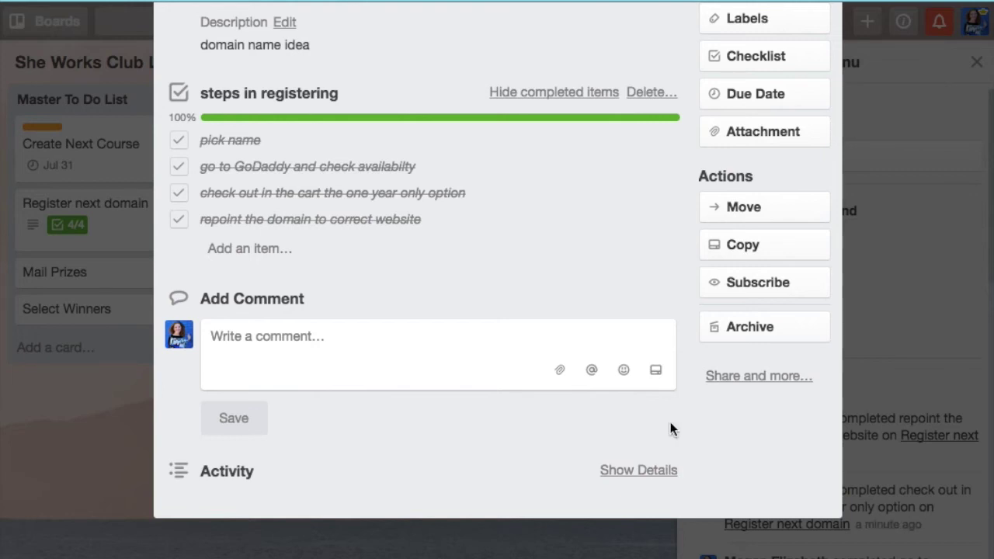
scroll(670, 423, up, 5)
click(824, 65)
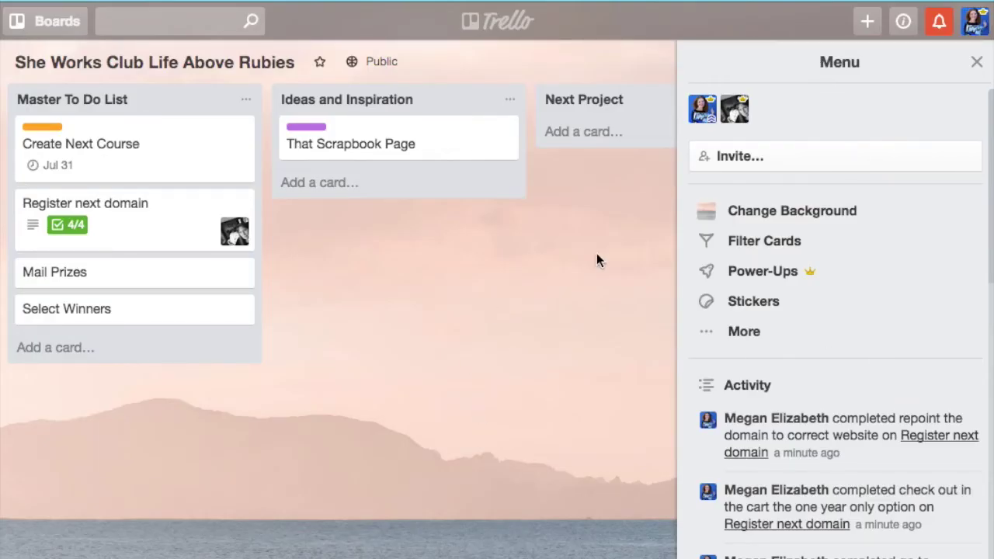
Open the Boards drawer, then dismiss it so the She Works Club Life Above Rubies board shows fully
scroll(402, 257, right, 2)
scroll(402, 257, left, 2)
scroll(403, 257, right, 10)
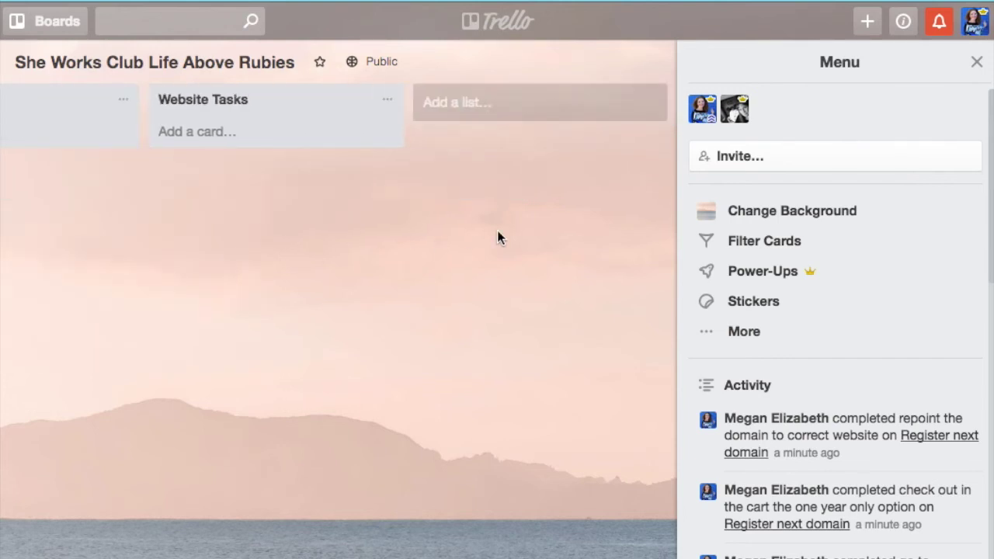
scroll(497, 237, left, 10)
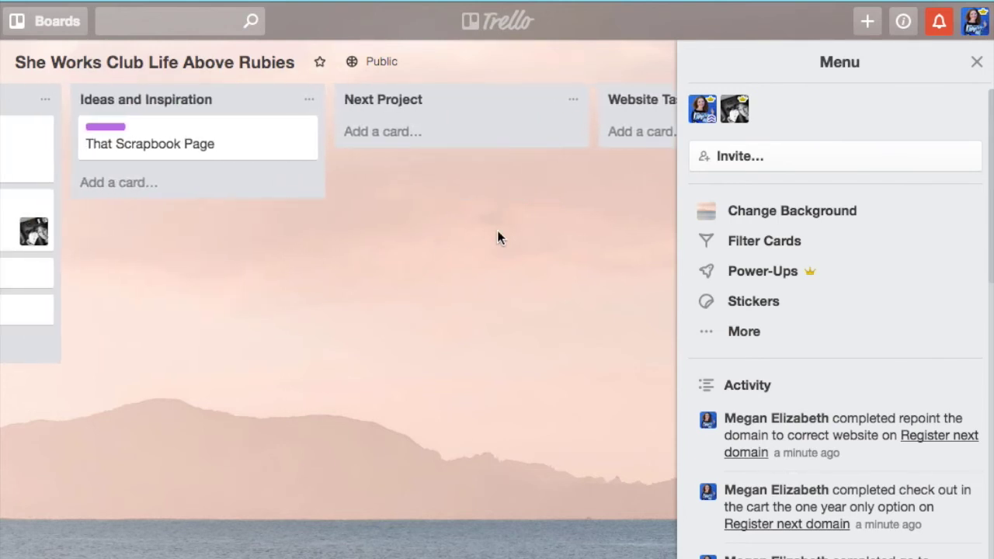
click(64, 21)
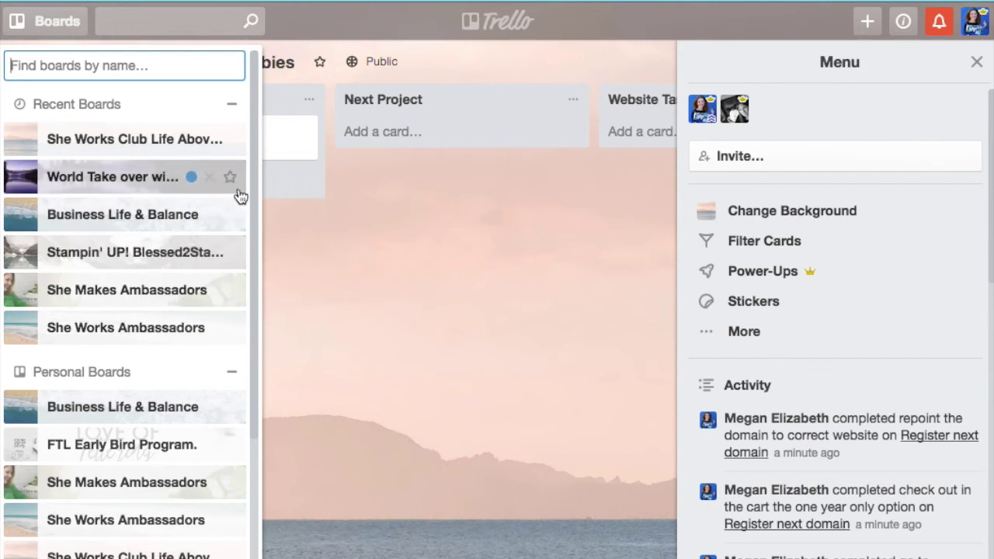
click(418, 351)
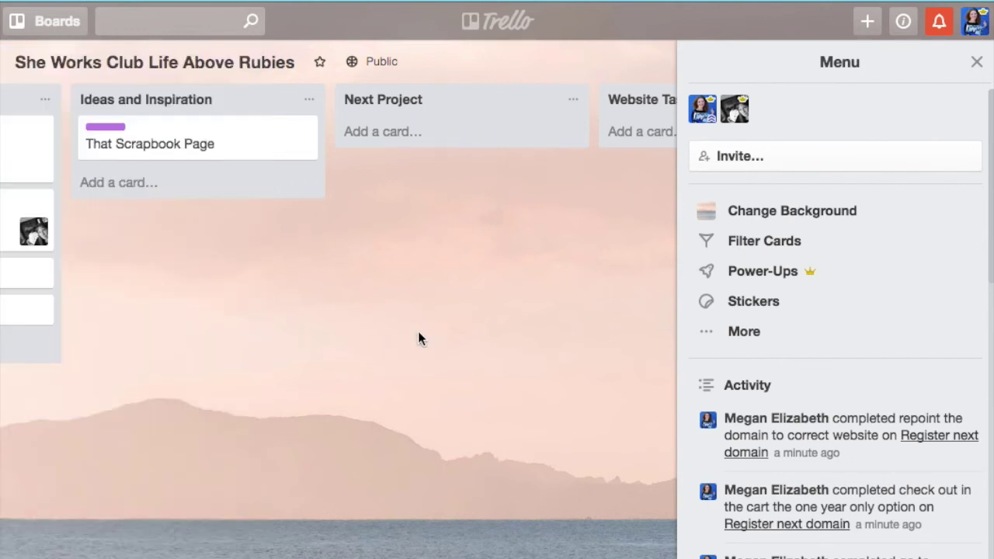
Add Week 1, Week 2 and Week 3 cards to the Next Project list
click(399, 132)
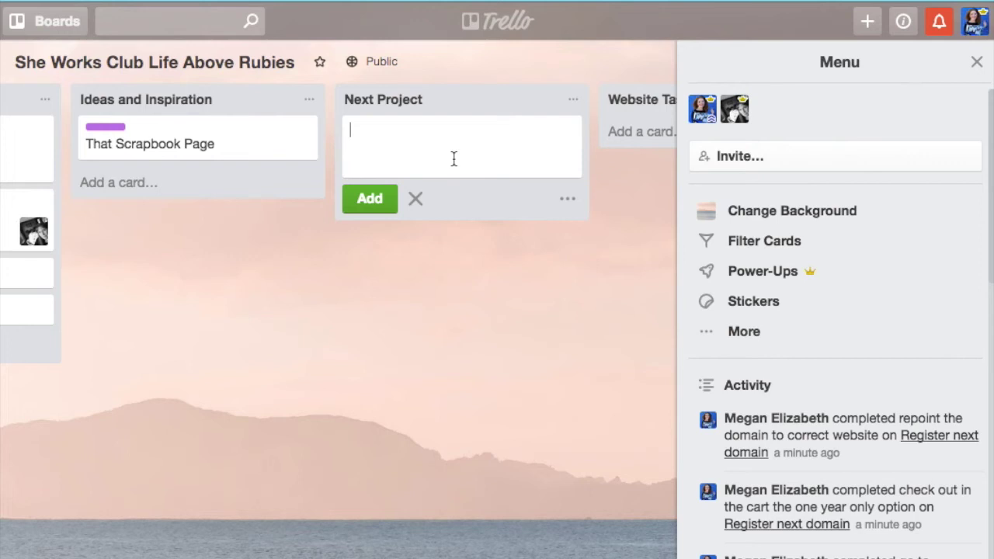
text(Week 1)
click(372, 206)
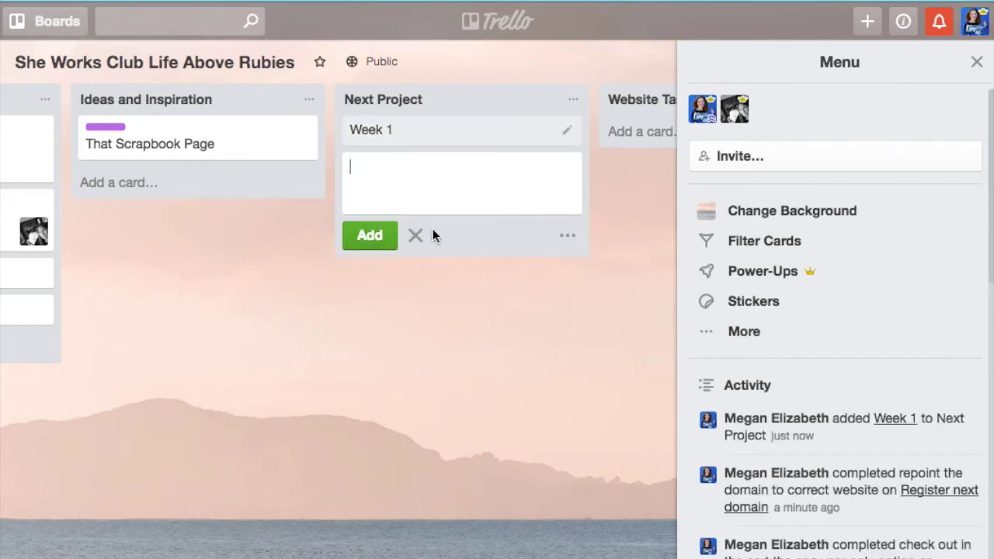
text(Week 2)
click(369, 235)
text(Week 3)
click(362, 267)
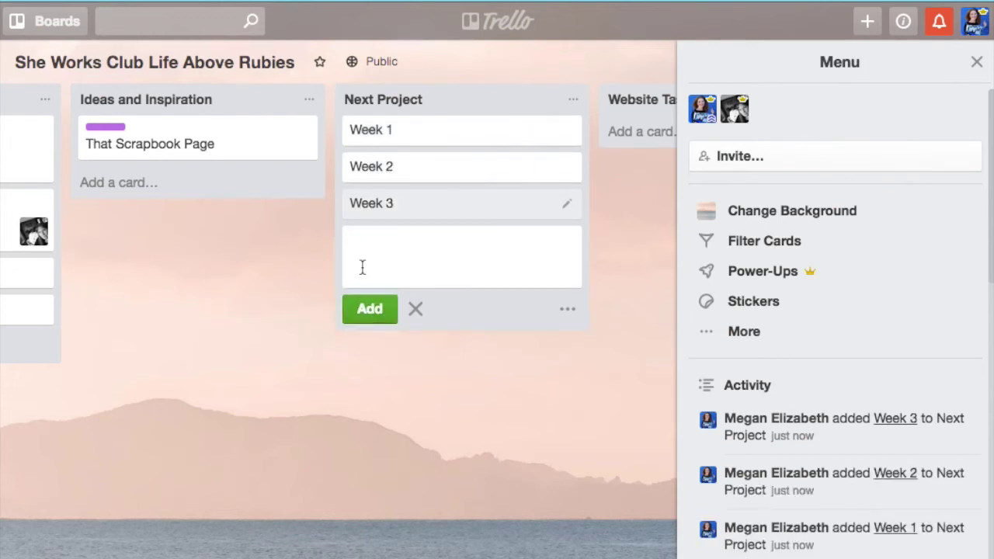
Add the Week 4 card, then open the Week 1 card's details
text(Week4)
key(BackSpace)
text(4)
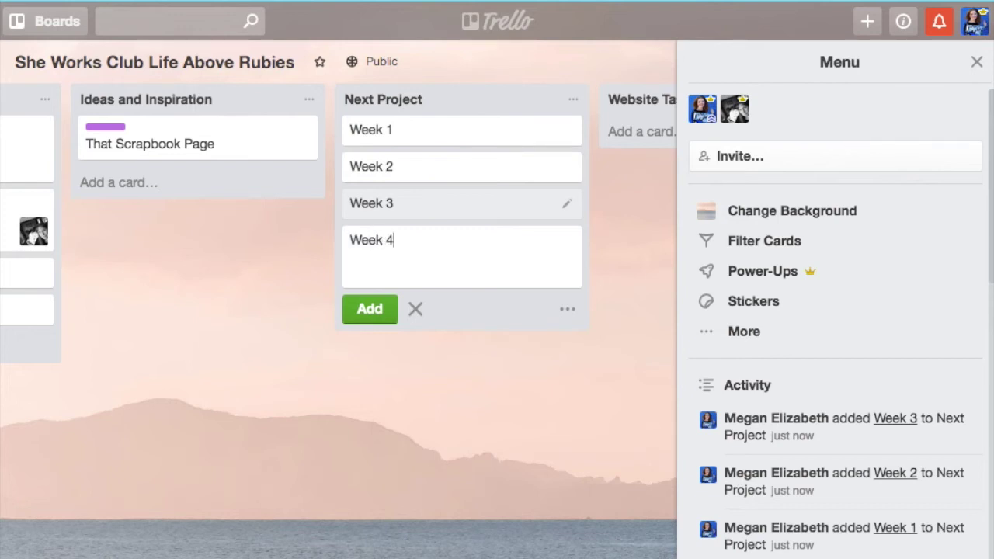
click(368, 307)
click(482, 134)
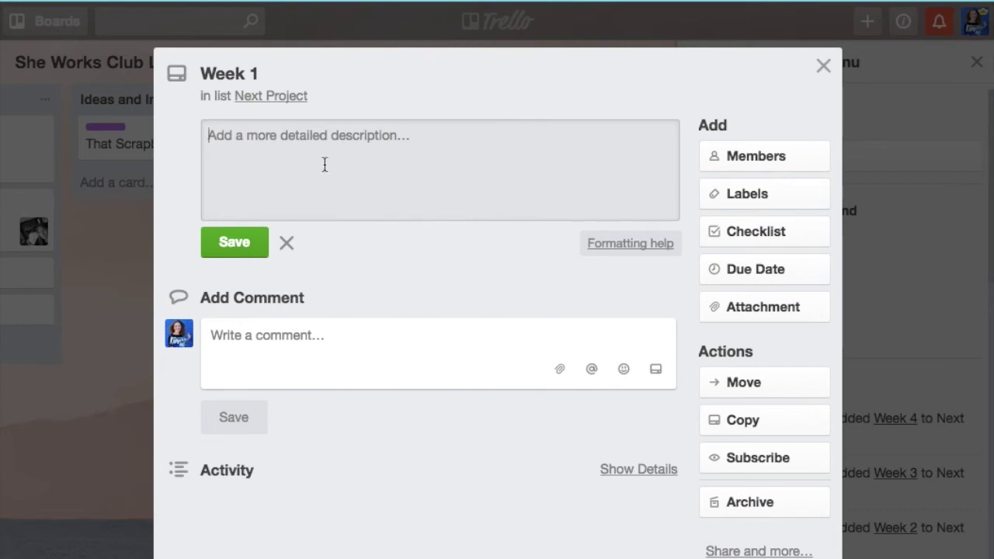
Enter 'All the Weekly Tasks that Need Completion' as Week 1's description and save it
text(All the P)
key(BackSpace)
text(Weekly )
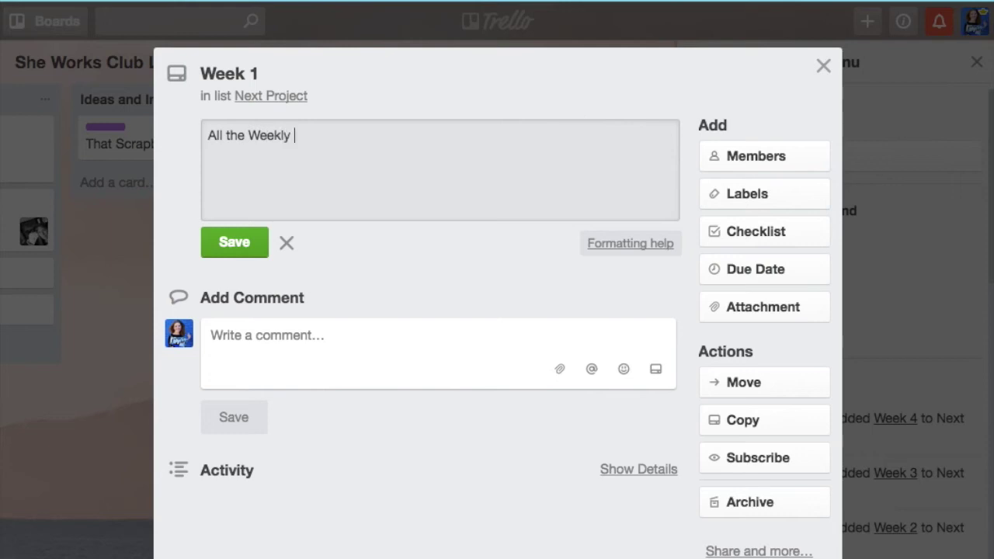
text(Tasks t)
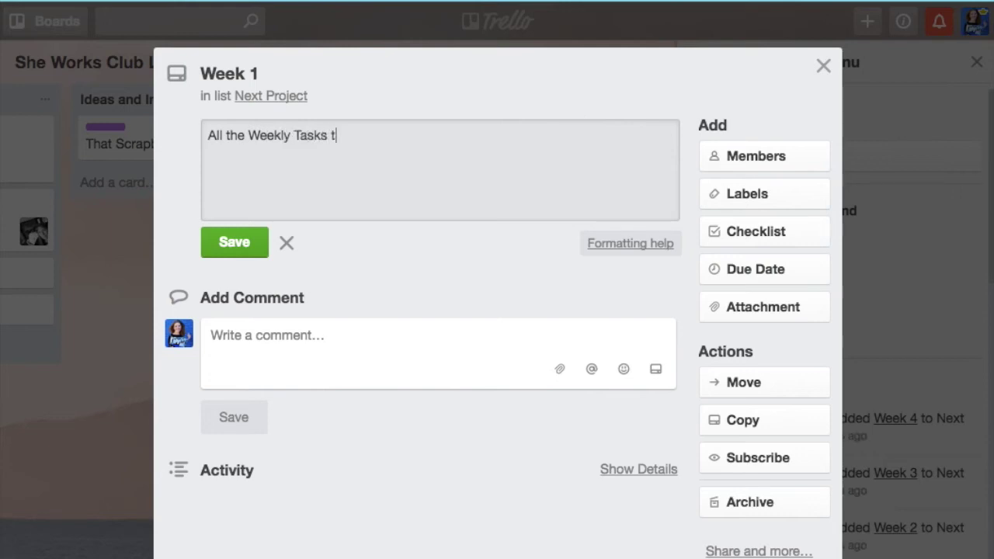
text(hat Need Completion)
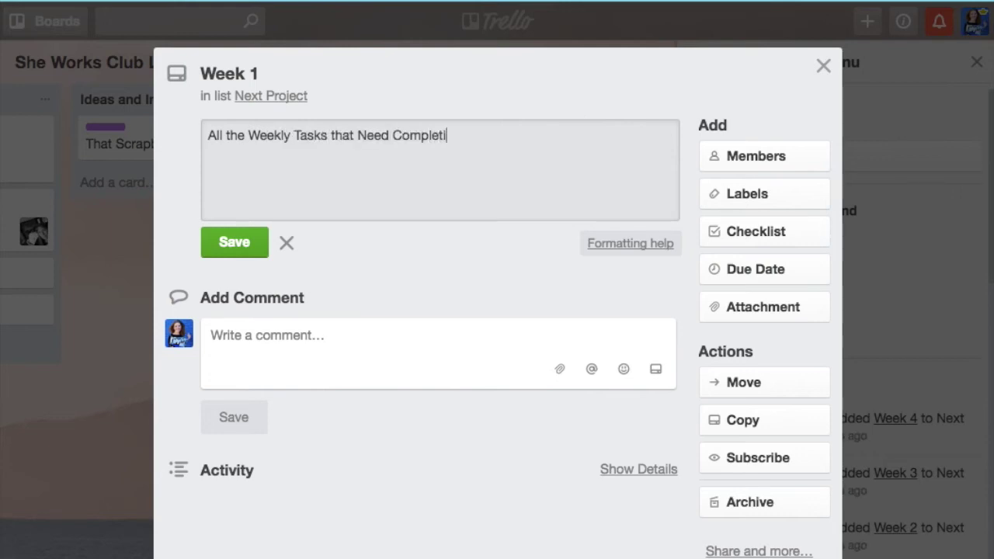
click(219, 232)
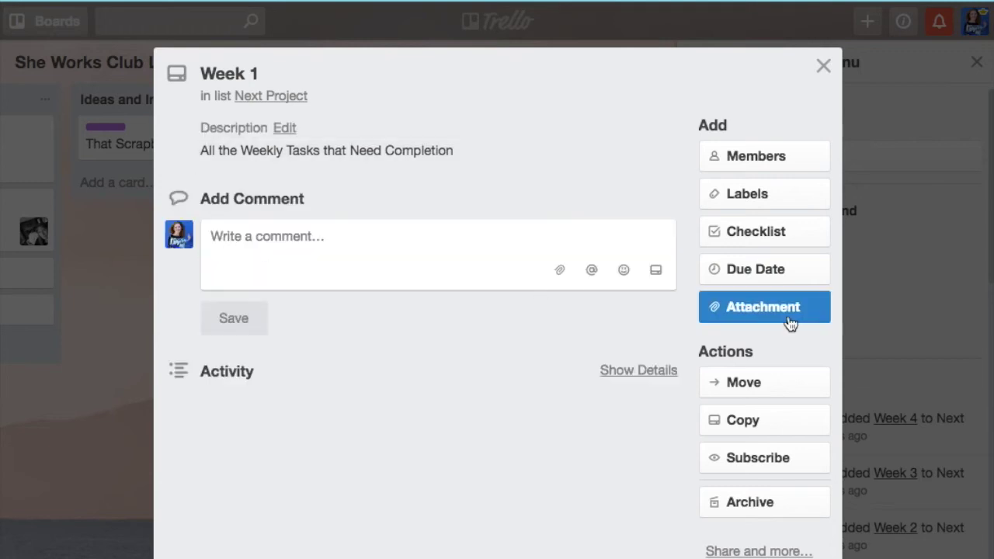
Create a checklist titled 'Website Work' on the Week 1 card
click(761, 231)
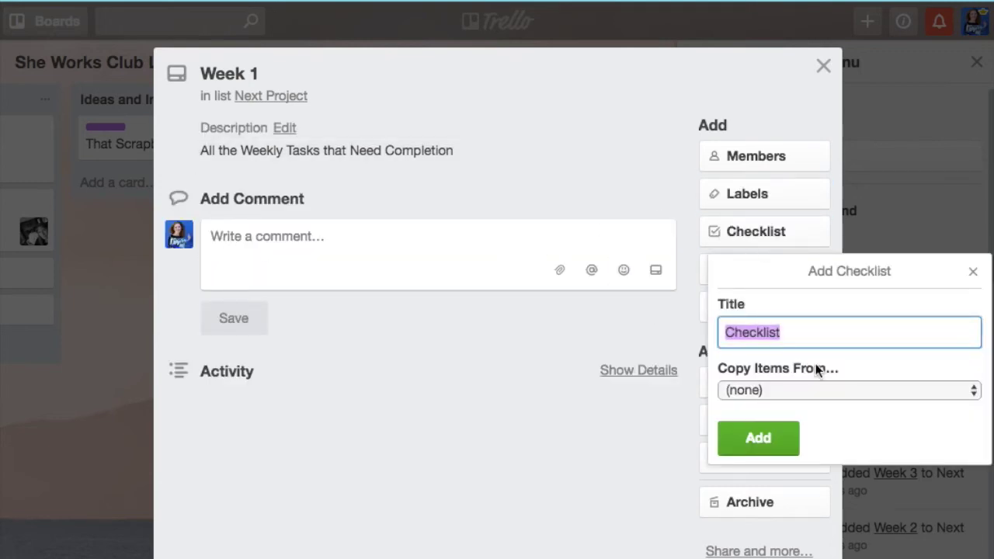
text(Wesbi)
key(BackSpace)
key(BackSpace)
key(BackSpace)
text(bsite Work)
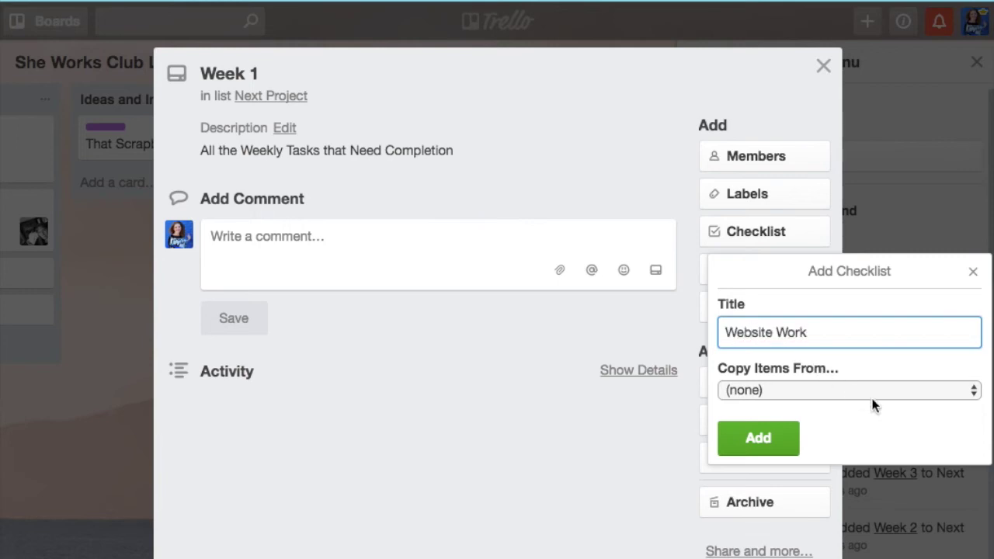
click(761, 443)
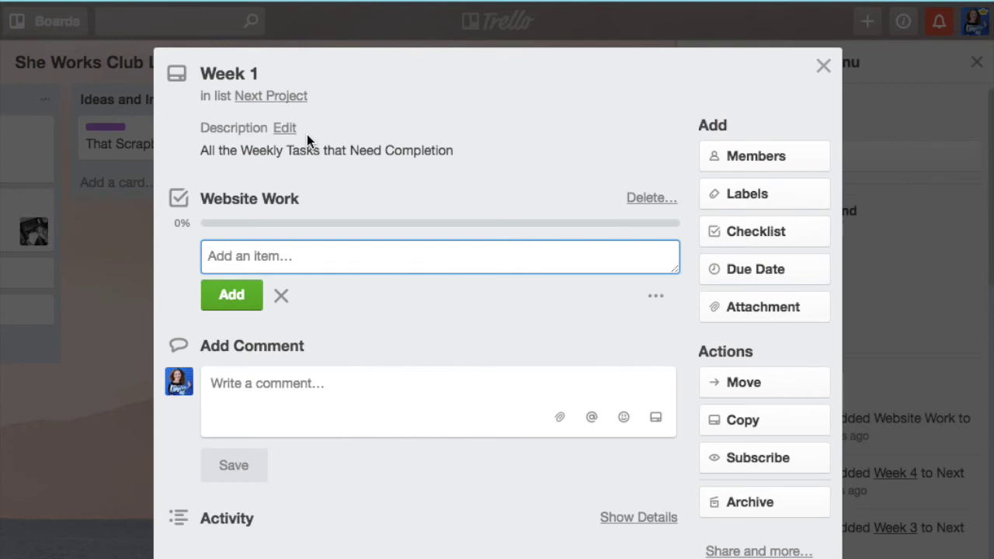
Add checklist items 'Social Media Campain Graphic' and 'Tuesday Tutorial Post'
text(Social)
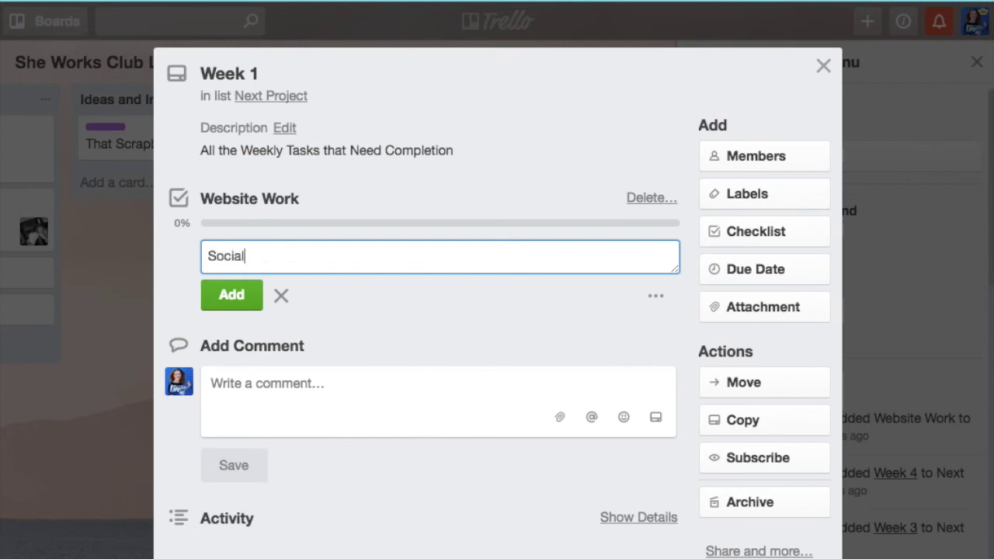
text( Media Campain Graphic)
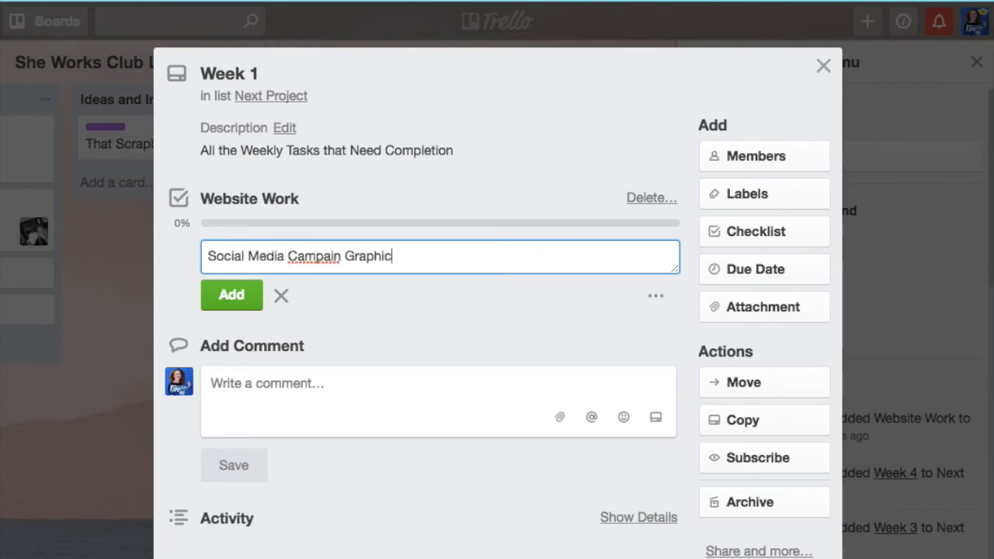
click(231, 295)
text(Tuesday Tutorial Post a)
key(BackSpace)
key(BackSpace)
click(243, 315)
Add checklist items 'Tue Tut Video' and 'Email List'
text(Tutu)
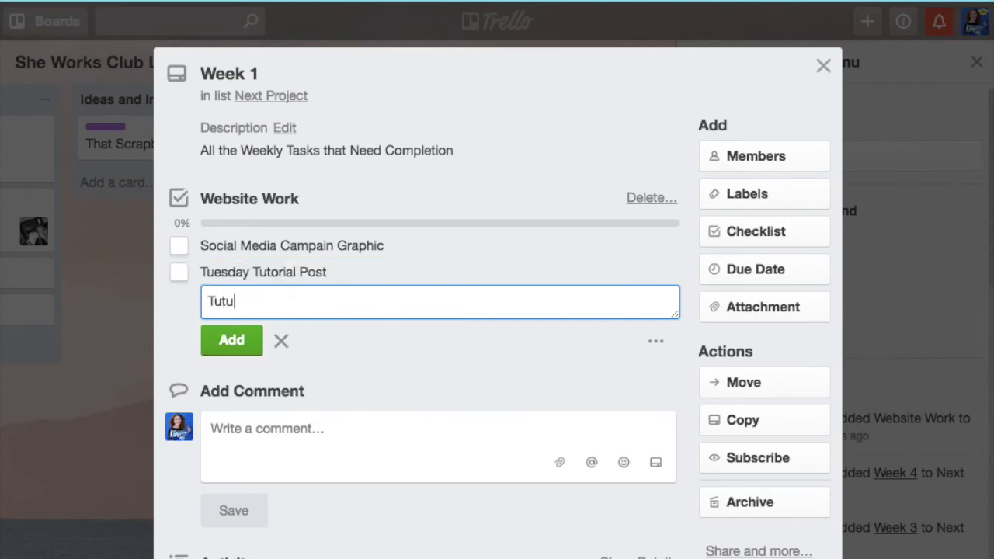
key(BackSpace)
text(e Tut Video)
key(Return)
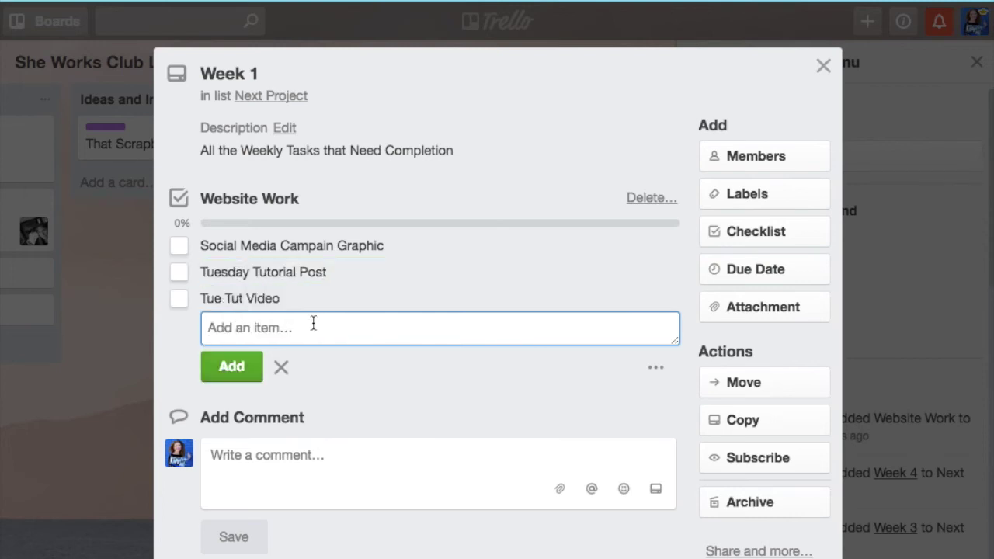
text(Email List)
key(Return)
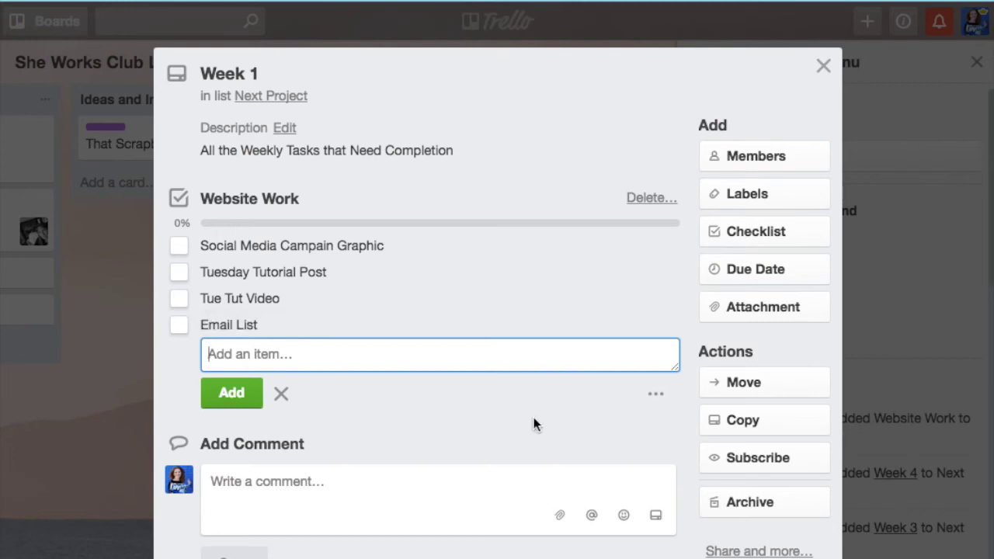
Review the checklist, opening the edit fields for Tue Tut Video, the description and Email List
scroll(398, 248, down, 3)
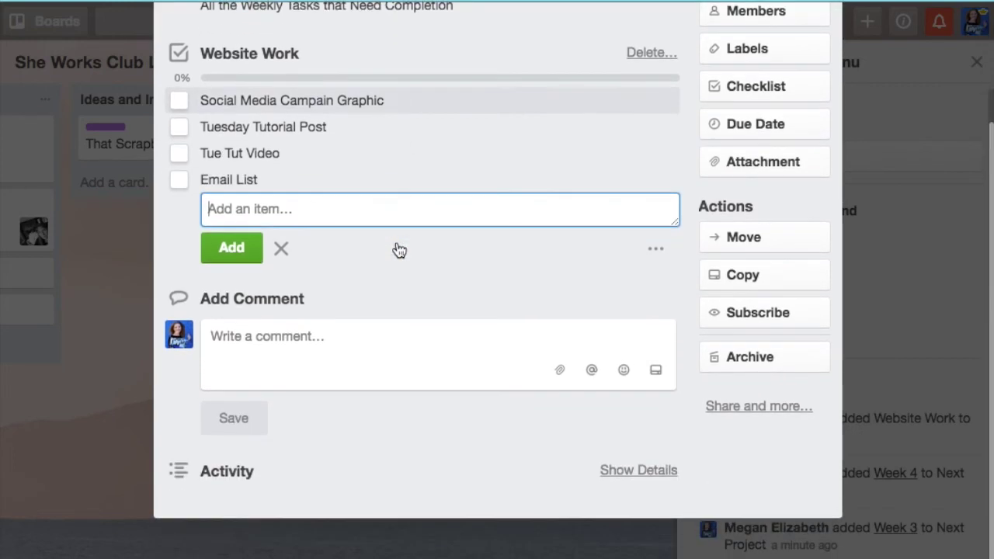
scroll(751, 349, up, 3)
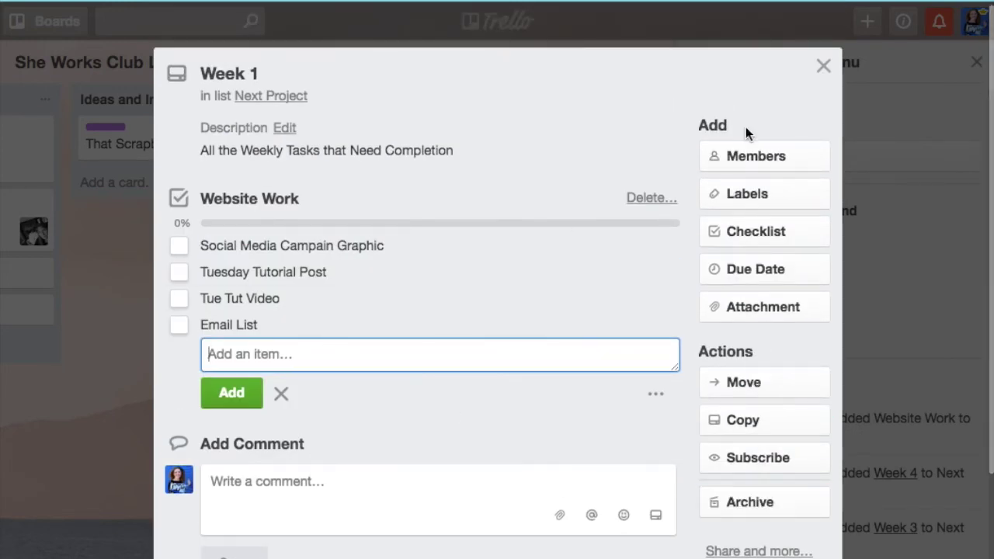
scroll(561, 341, down, 2)
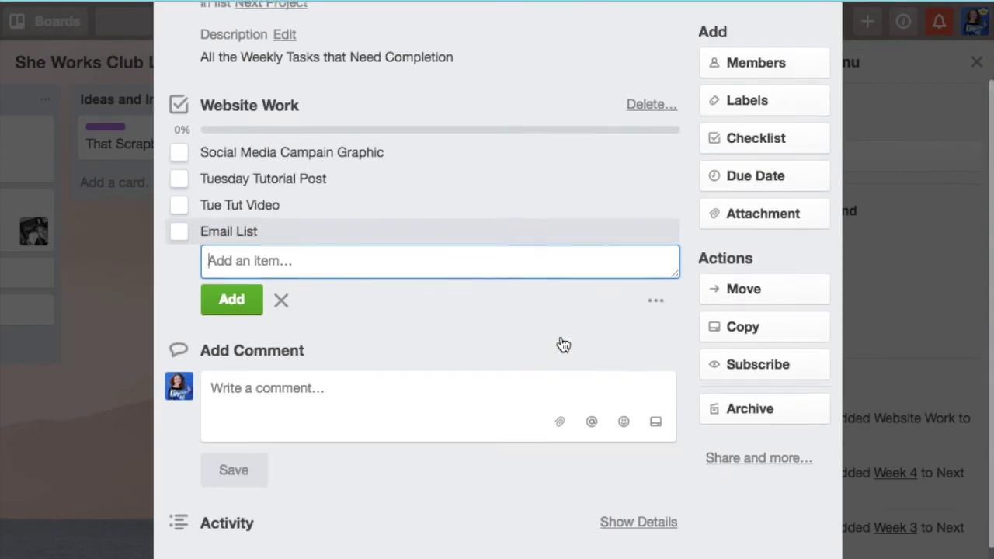
scroll(561, 342, up, 2)
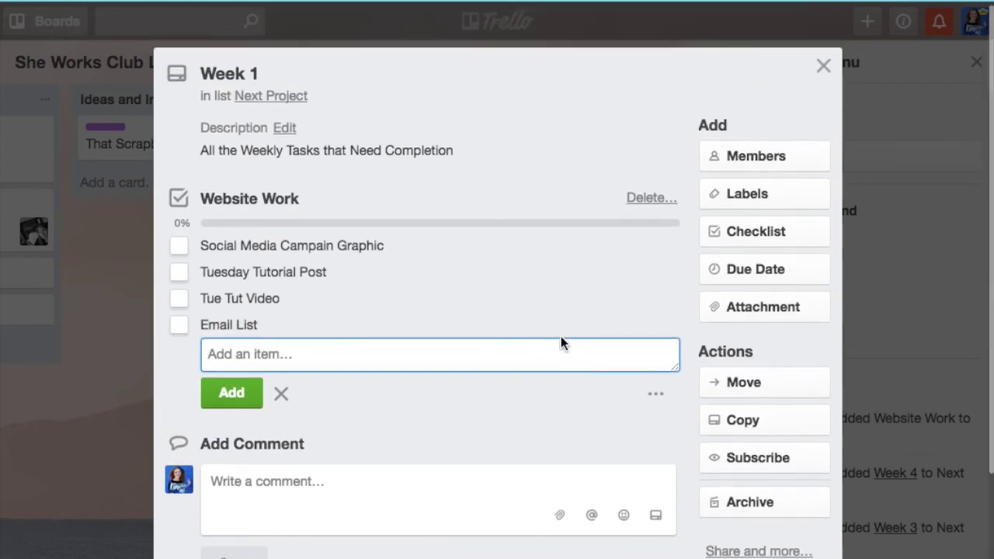
click(641, 200)
click(539, 296)
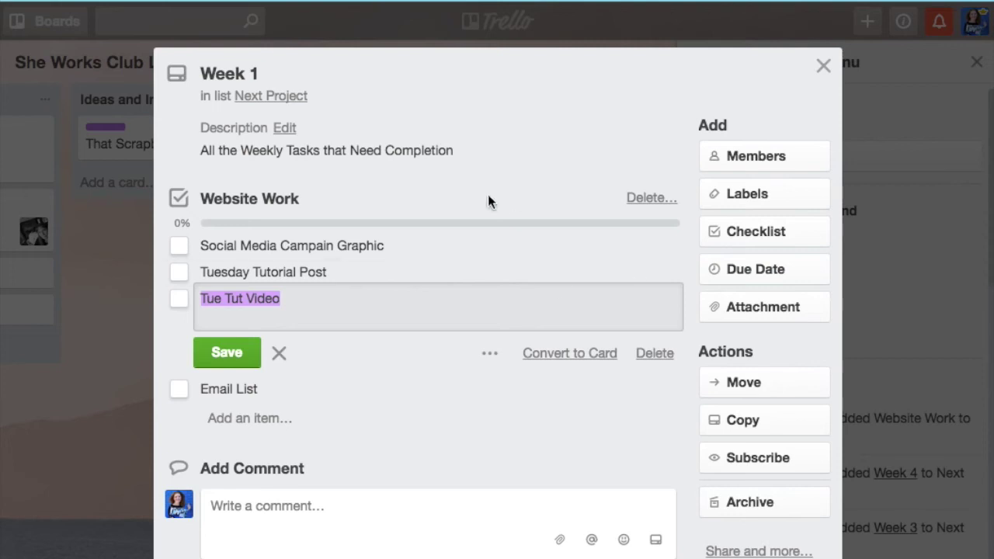
click(284, 128)
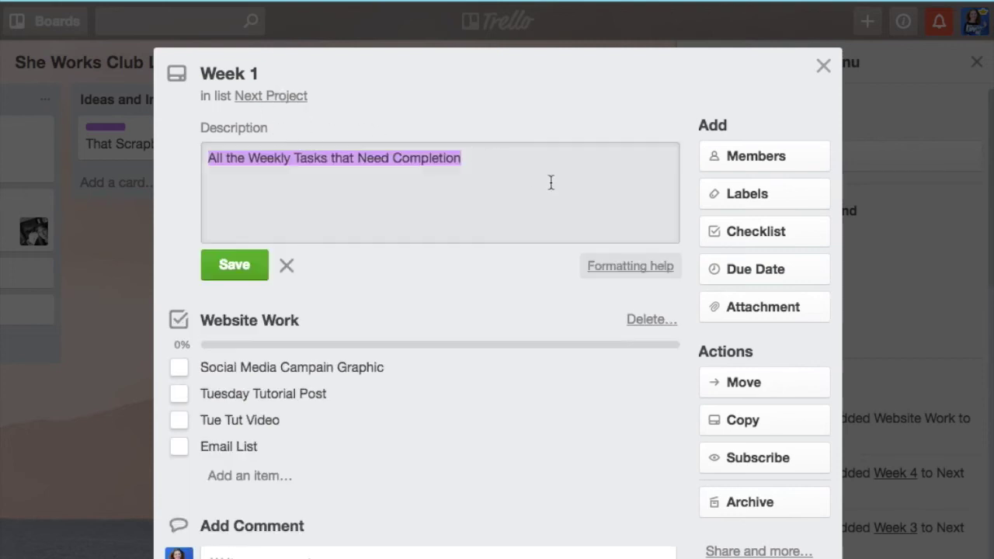
click(567, 448)
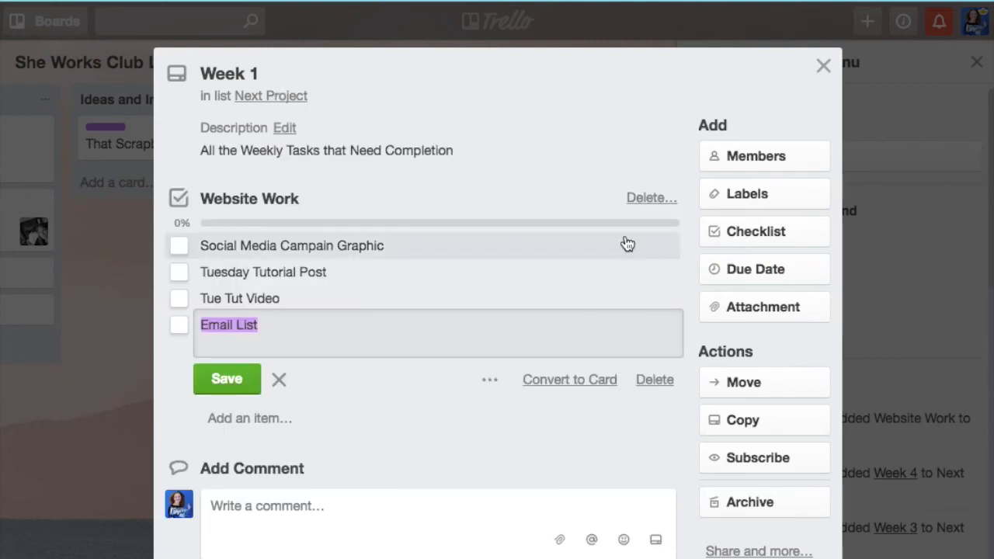
Look at the Labels and Attachment options without changes, then close the Week 1 card
click(783, 198)
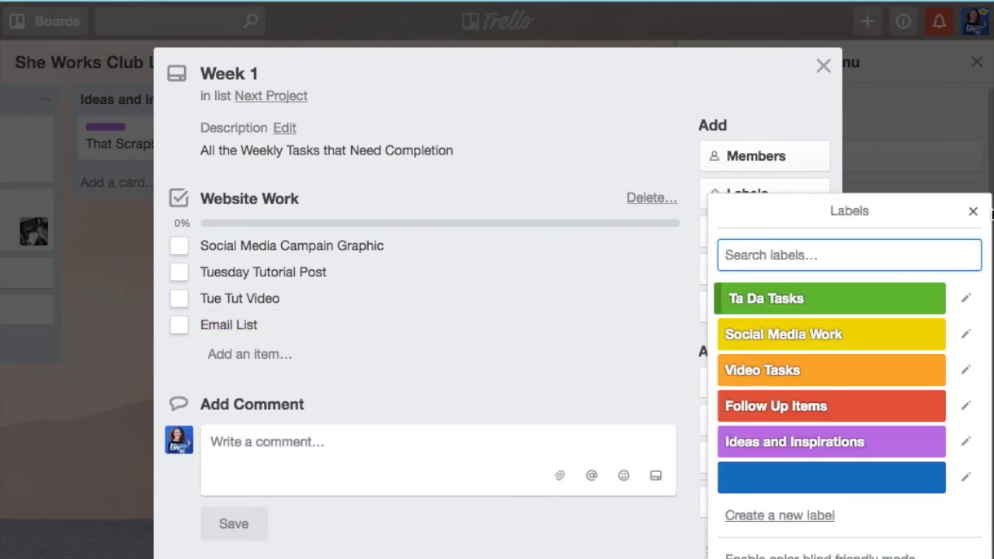
click(973, 212)
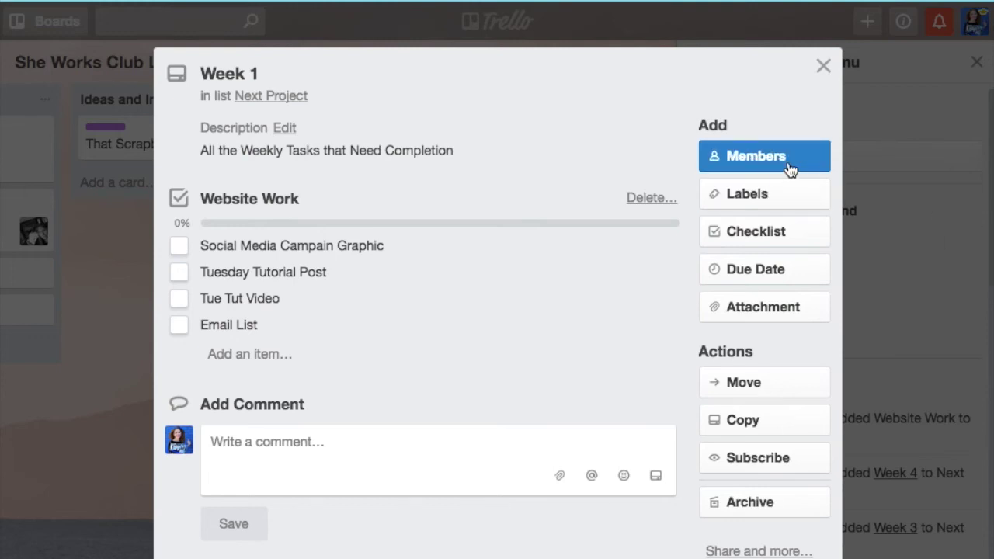
click(815, 303)
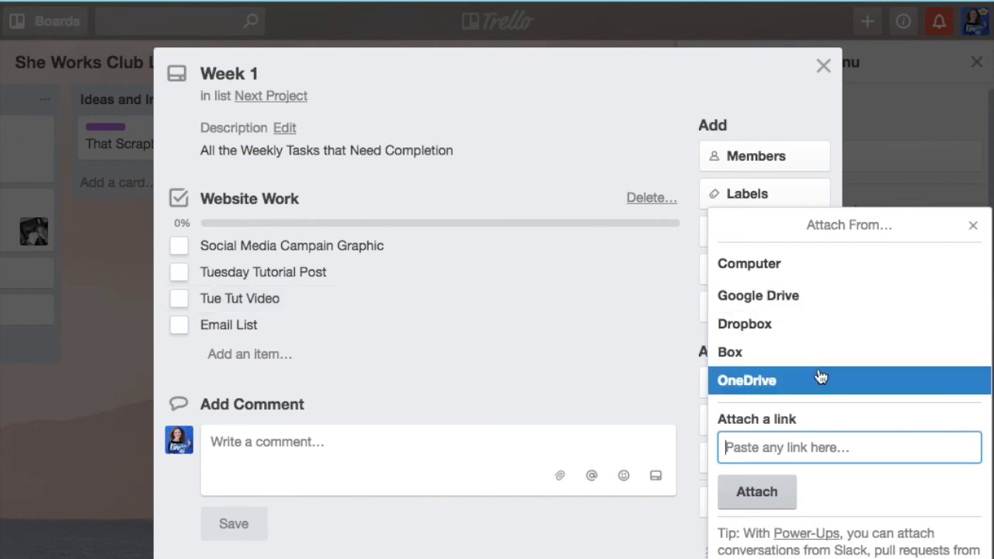
click(974, 226)
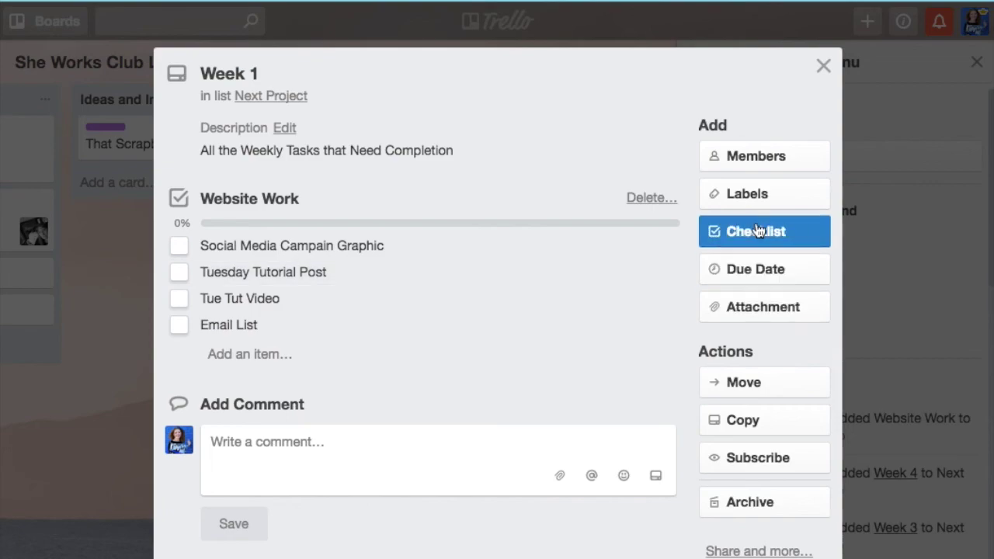
click(823, 66)
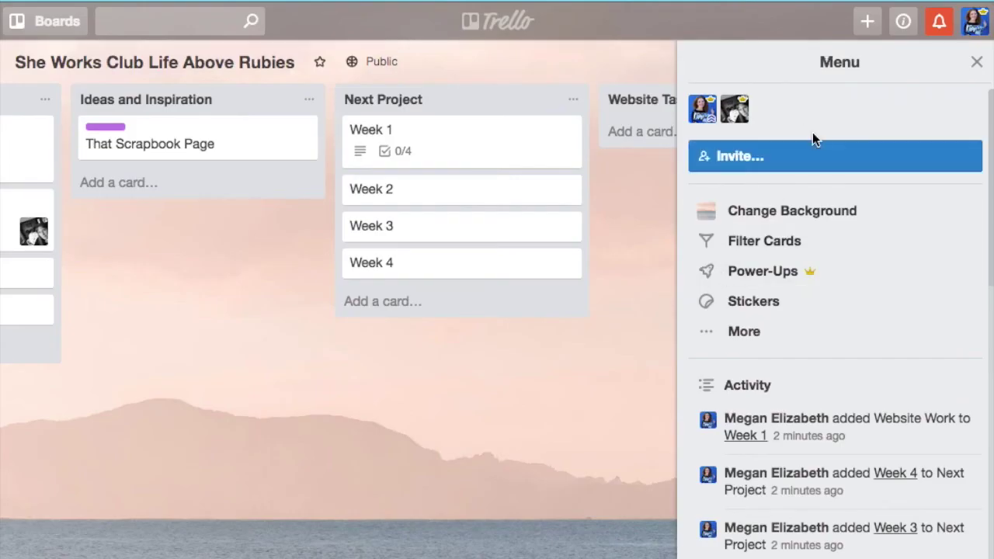
Scroll the board's Power-Ups list down to MailChimp and enable it
click(768, 271)
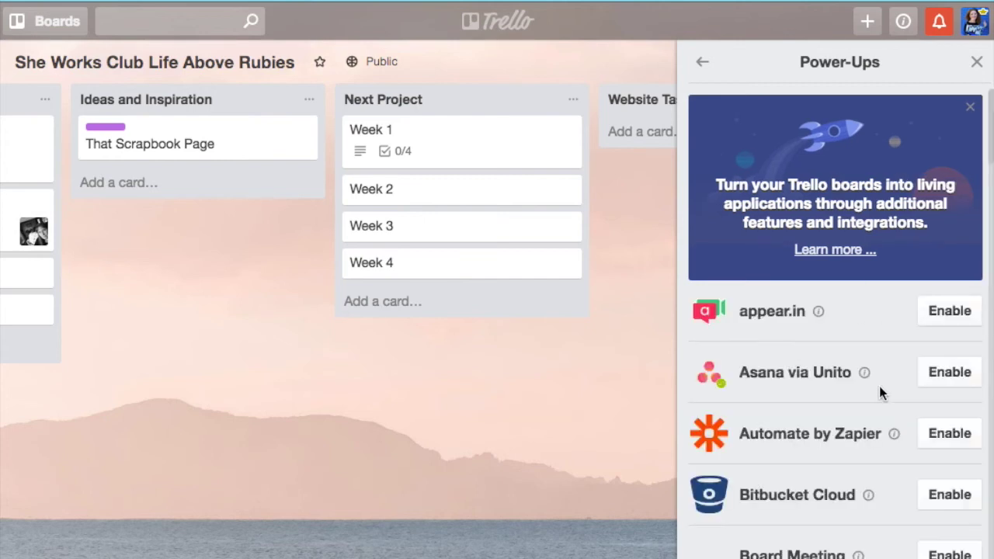
scroll(824, 451, down, 2)
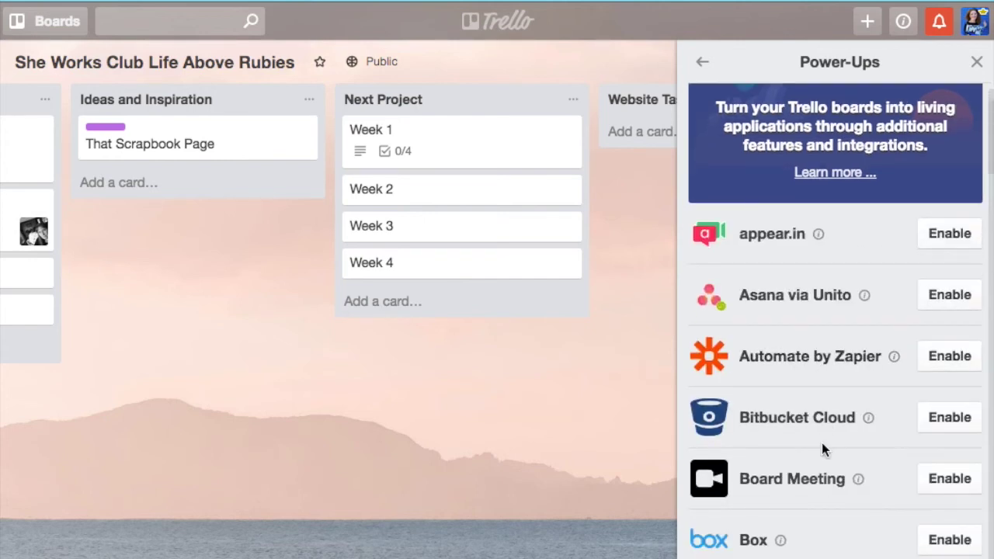
scroll(823, 449, down, 2)
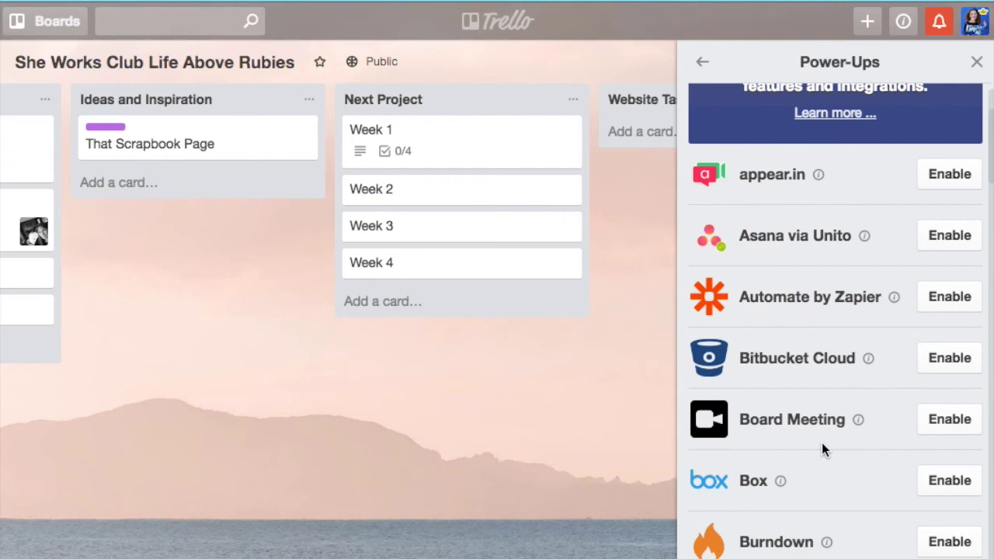
scroll(822, 443, down, 5)
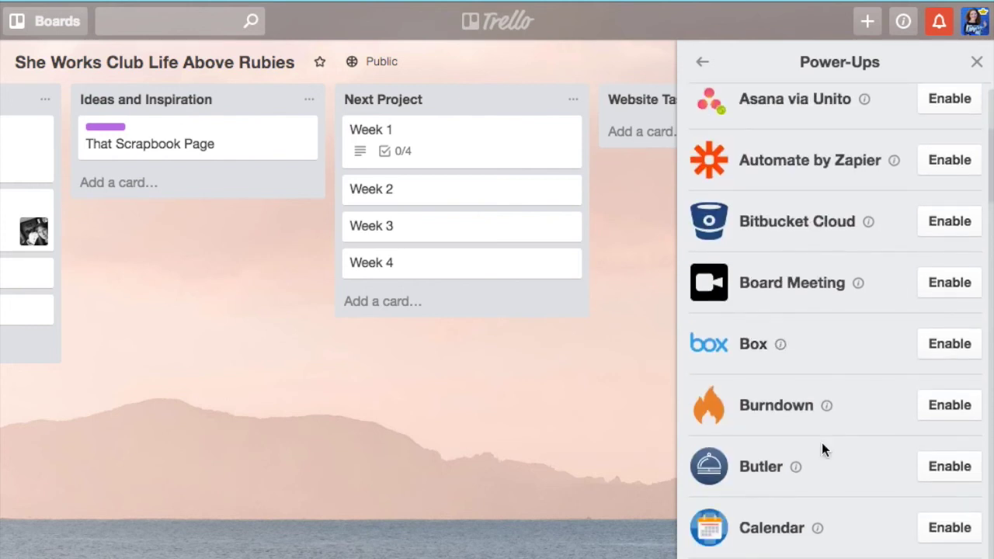
scroll(828, 447, down, 1)
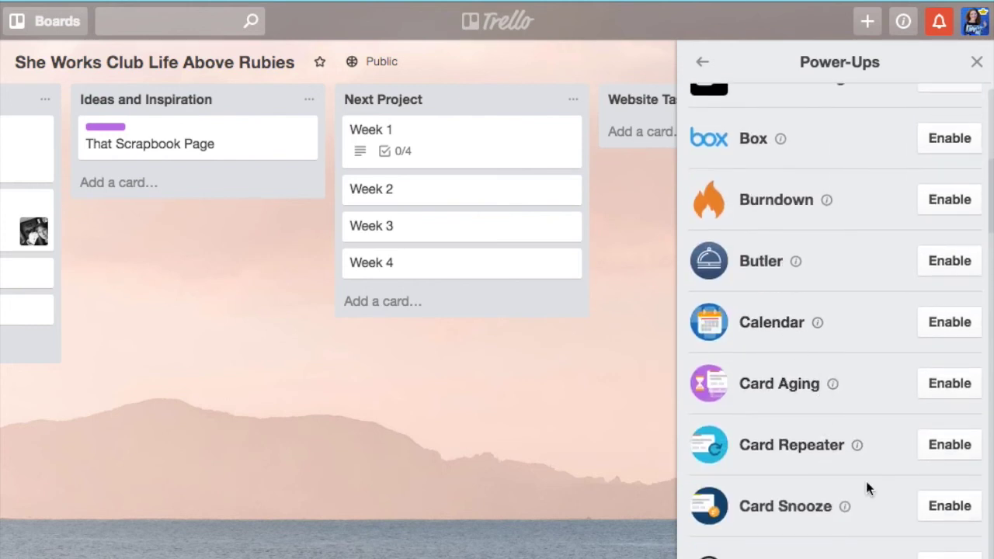
scroll(866, 474, down, 3)
scroll(867, 457, down, 5)
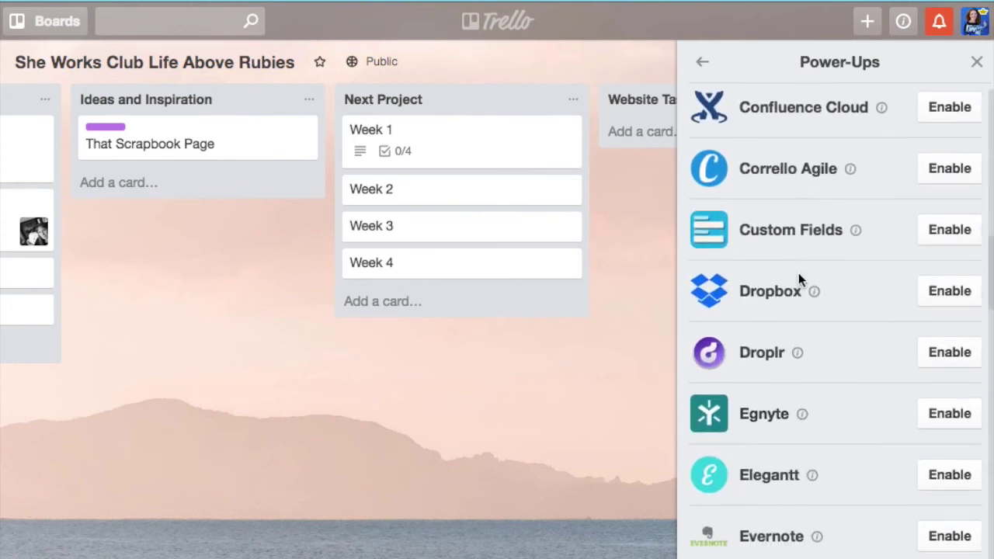
scroll(781, 497, down, 5)
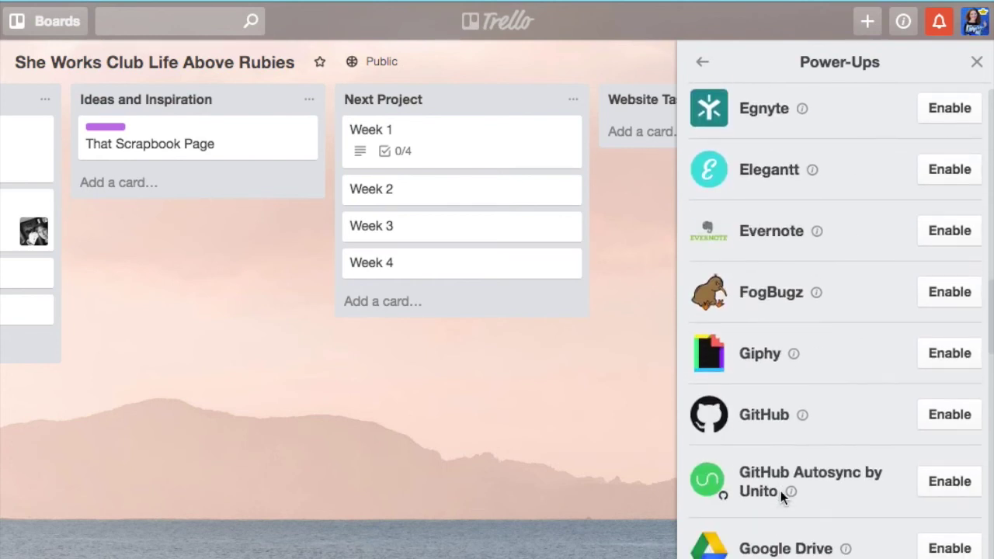
scroll(808, 346, down, 3)
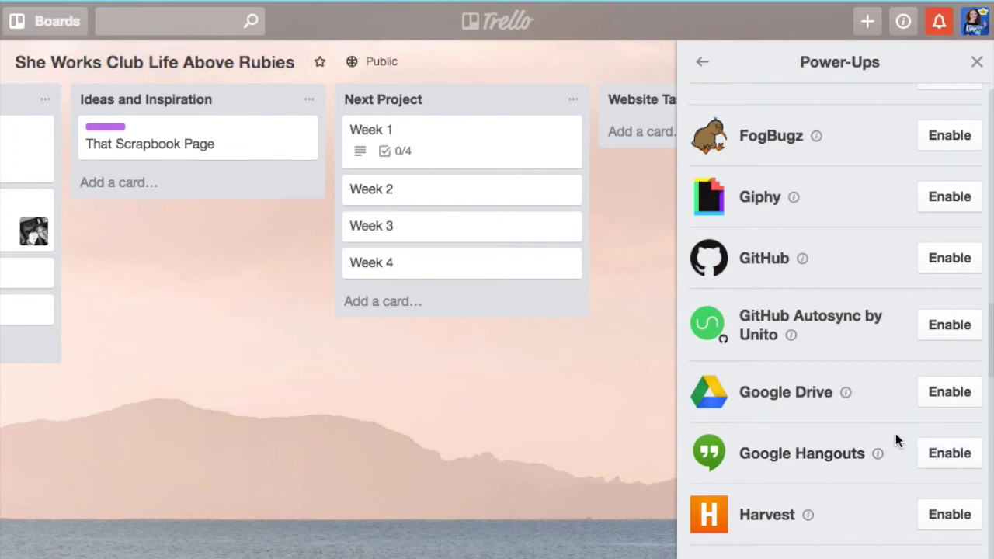
scroll(895, 439, down, 5)
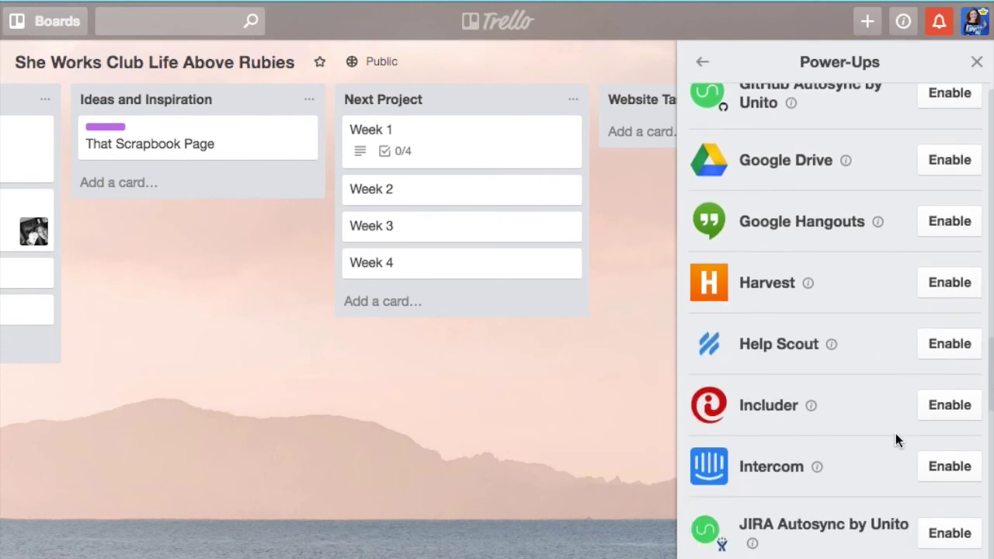
scroll(895, 440, down, 5)
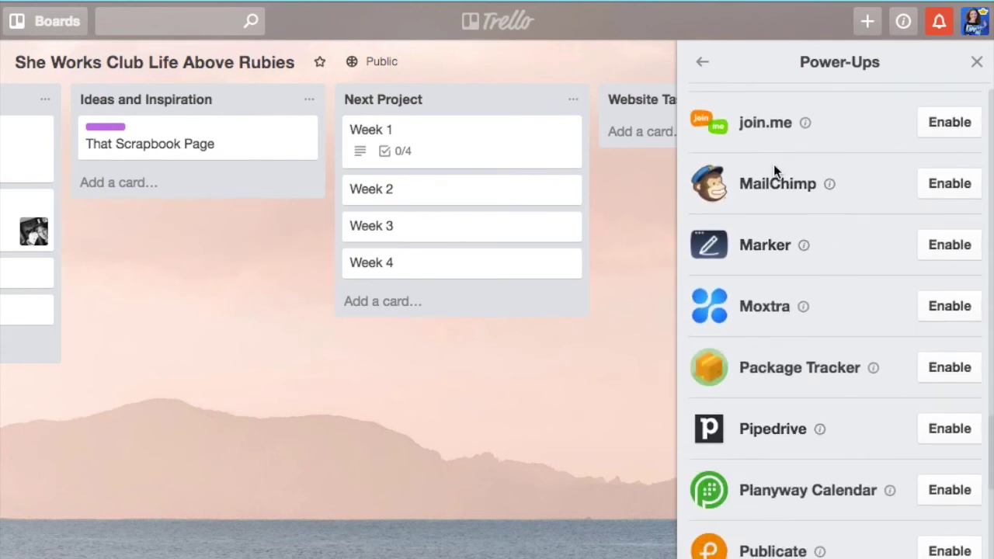
click(945, 180)
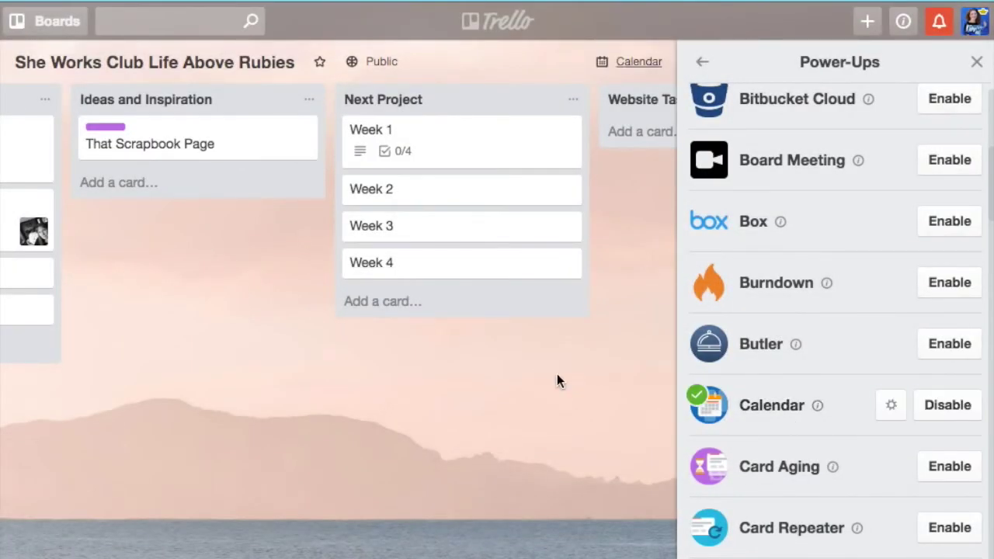
Switch the board to its Calendar view and browse between months
click(702, 61)
click(635, 61)
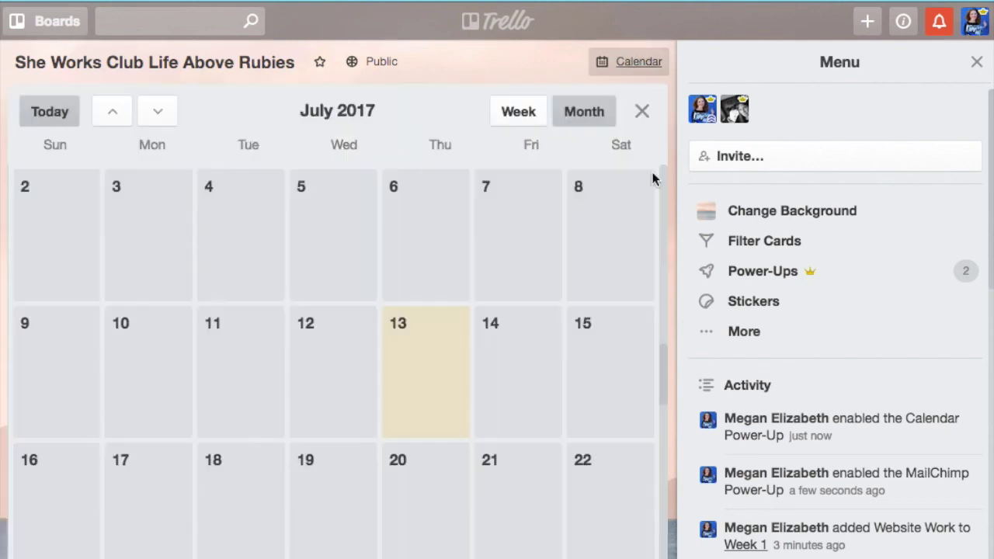
scroll(388, 386, down, 5)
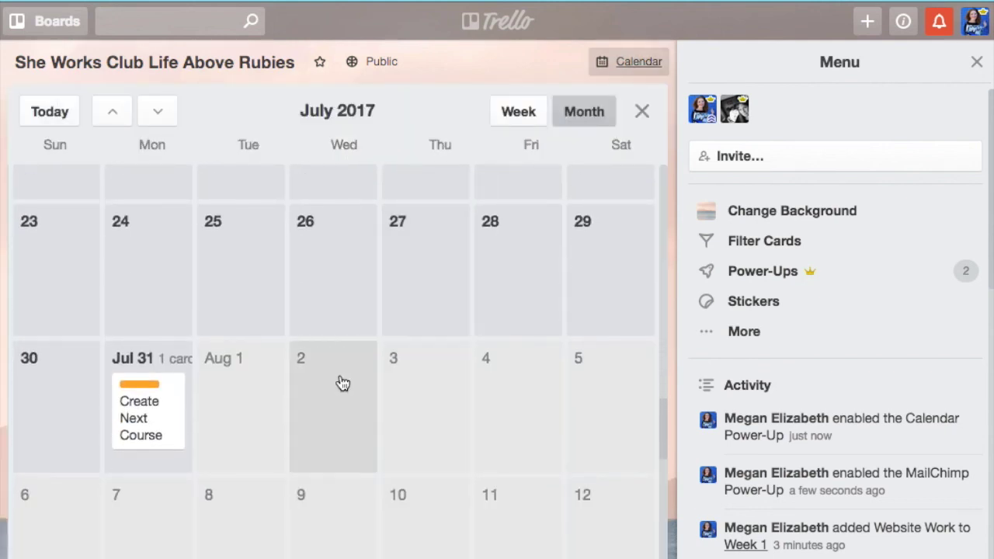
scroll(323, 407, up, 1)
scroll(323, 406, up, 6)
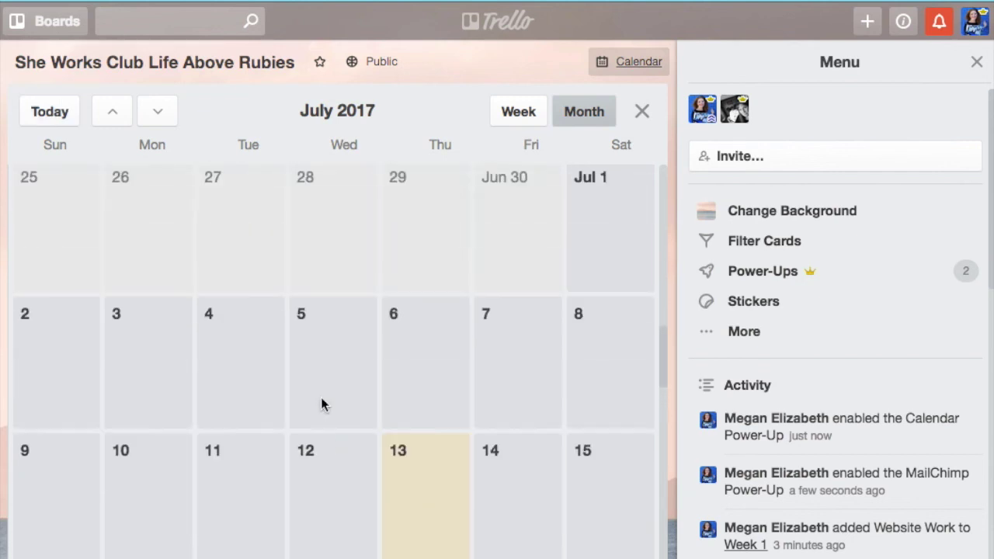
scroll(321, 404, up, 1)
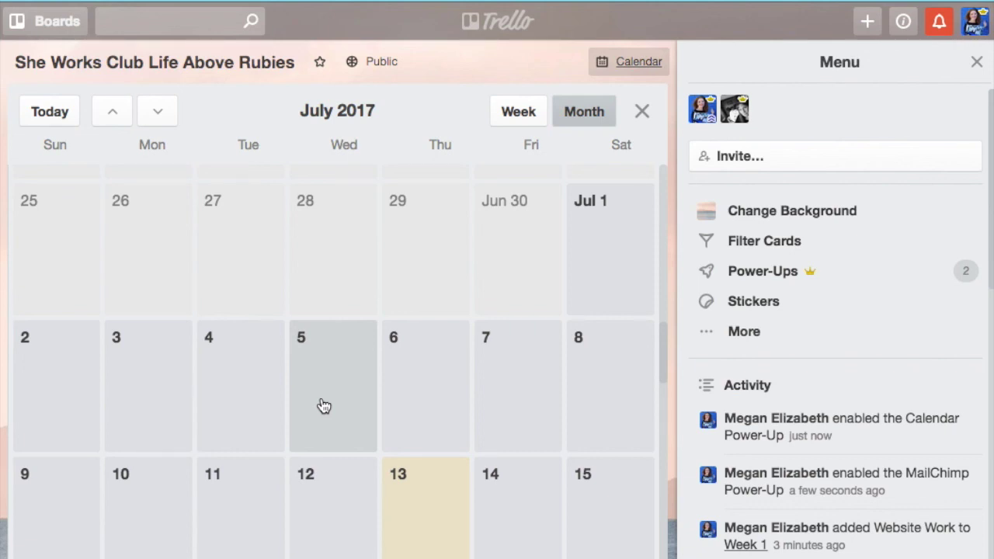
Close the board menu to widen the calendar, then bring up the boards list
click(976, 62)
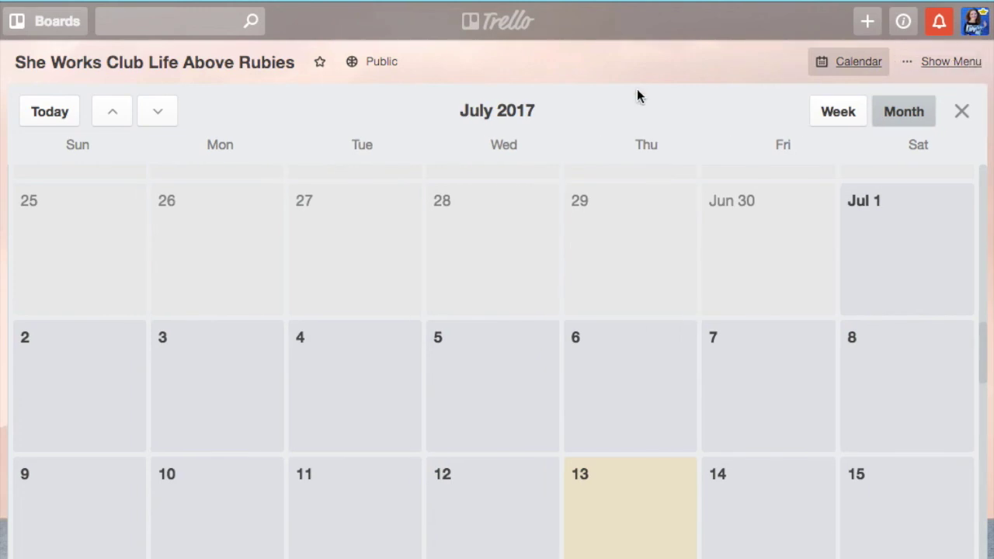
scroll(826, 205, down, 20)
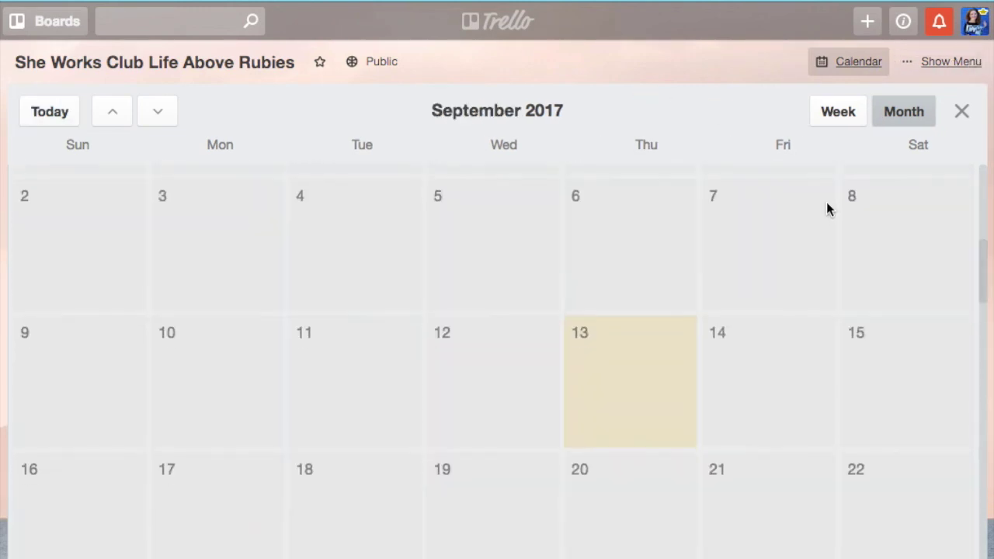
scroll(717, 281, up, 20)
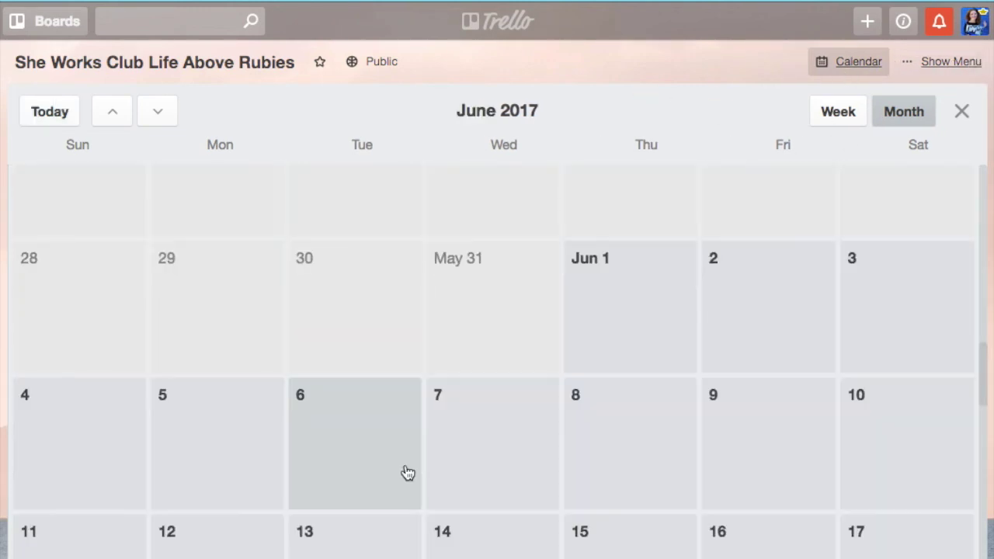
click(56, 24)
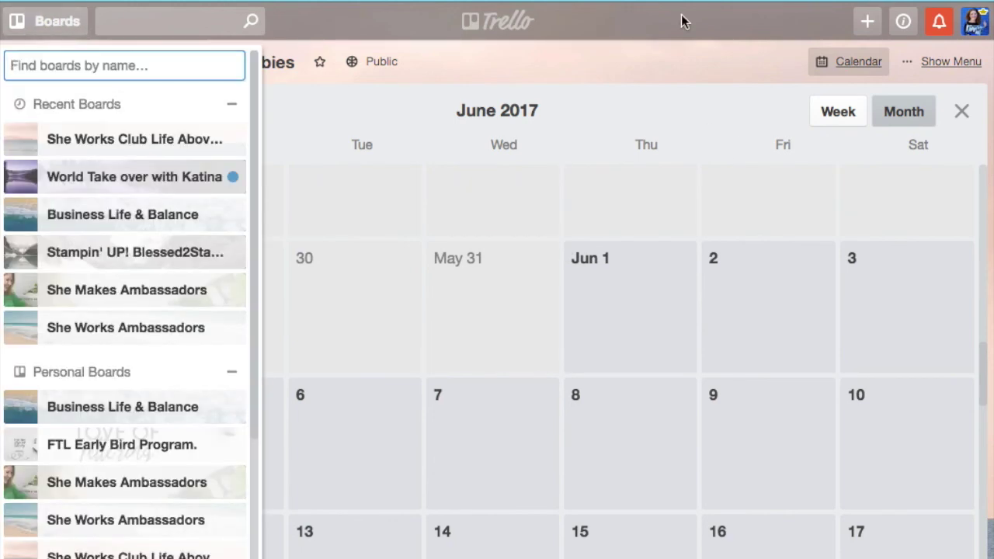
Reopen the She Works Club Life Above Rubies board from the Boards page, leaving visibility Public
click(466, 28)
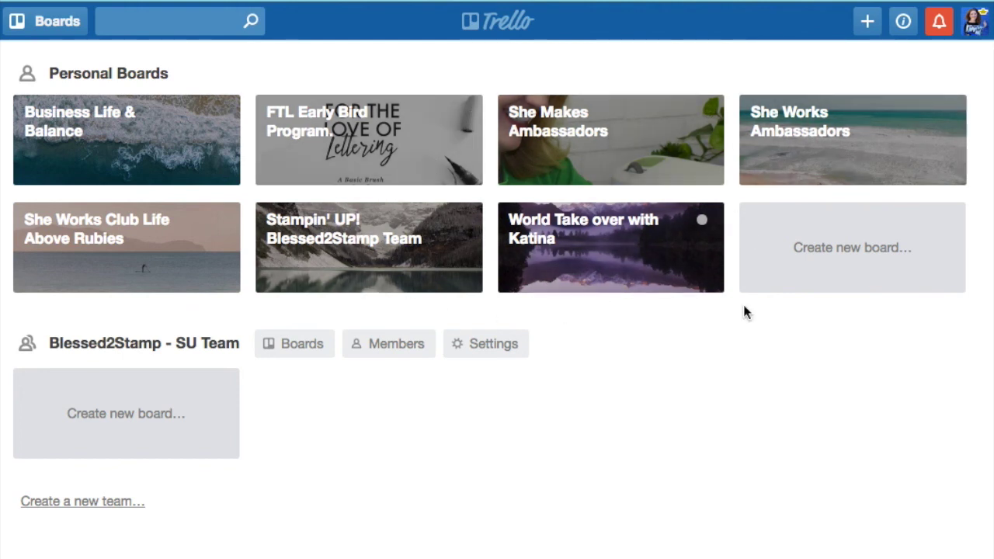
click(179, 239)
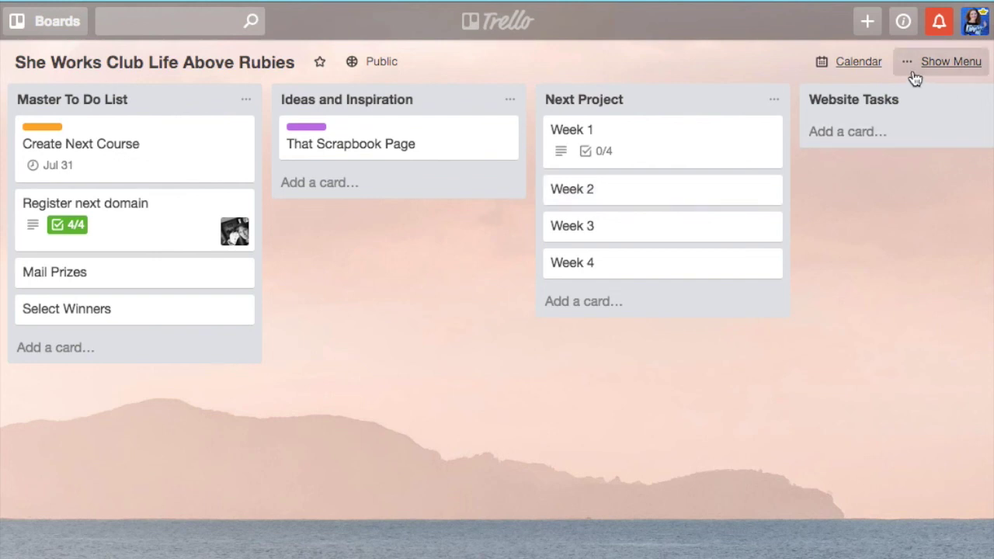
click(378, 69)
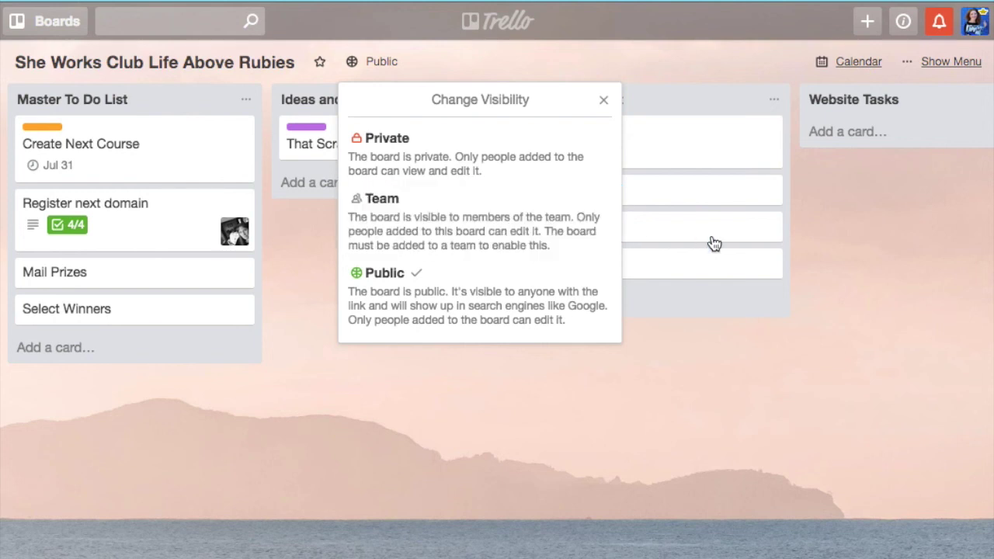
click(852, 282)
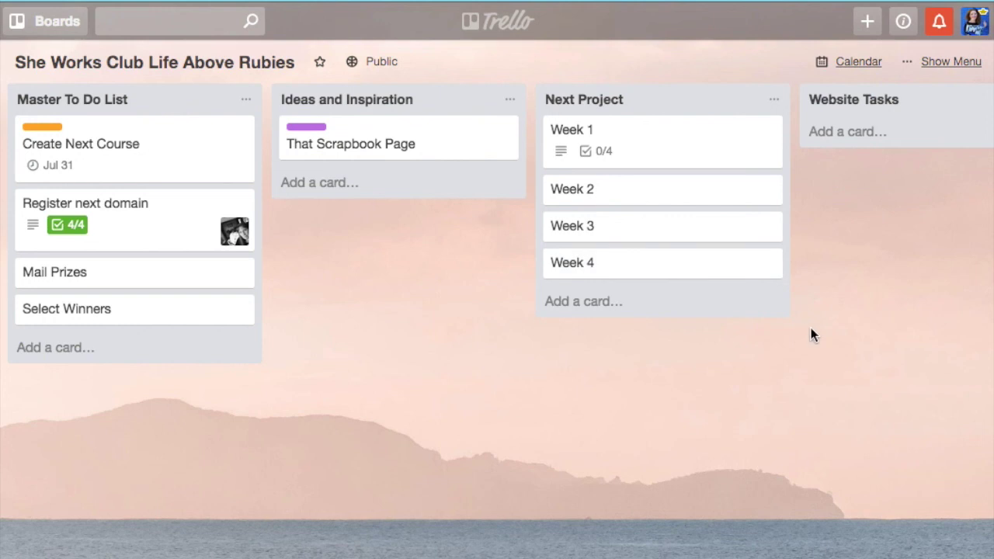
Open the That Scrapbook Page card and view its label and sharing options without changes
click(351, 146)
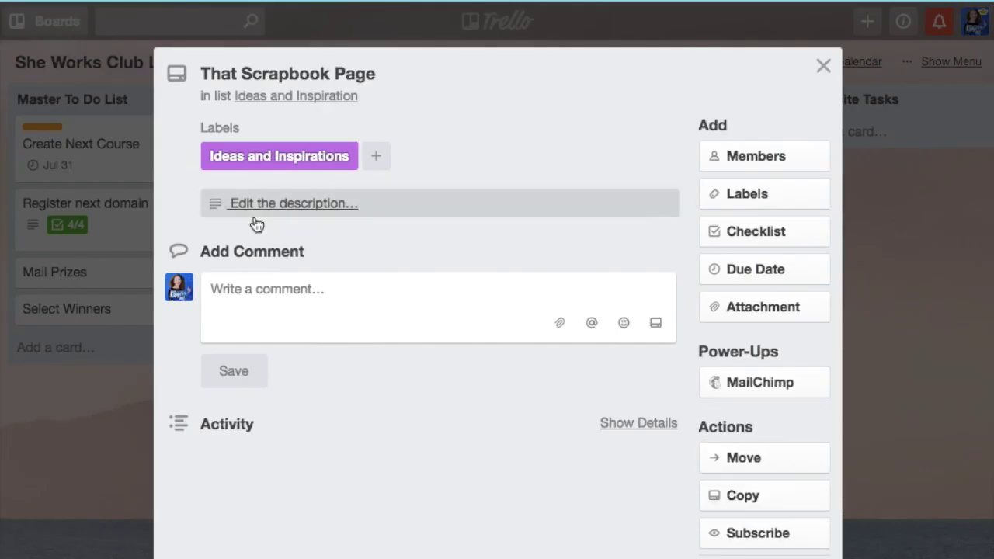
click(377, 158)
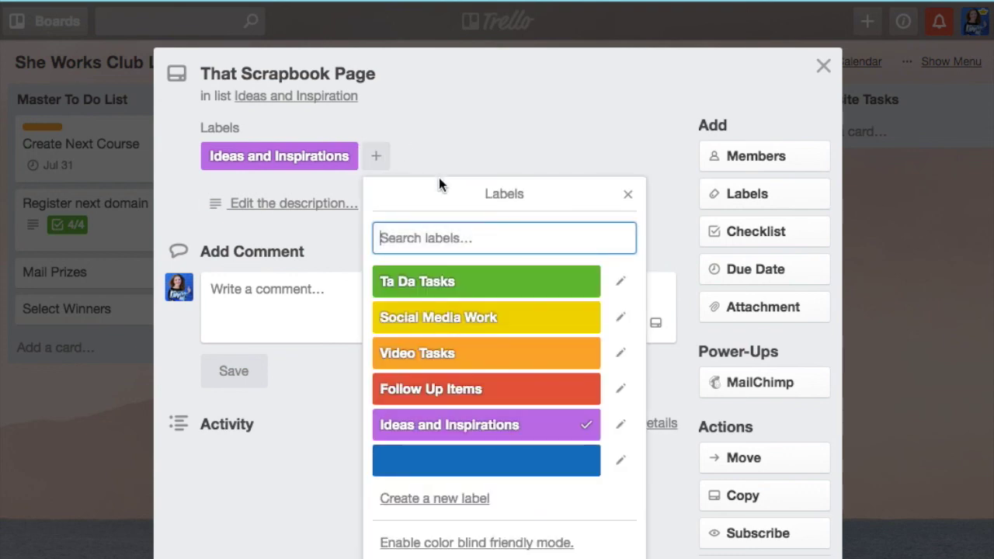
click(447, 116)
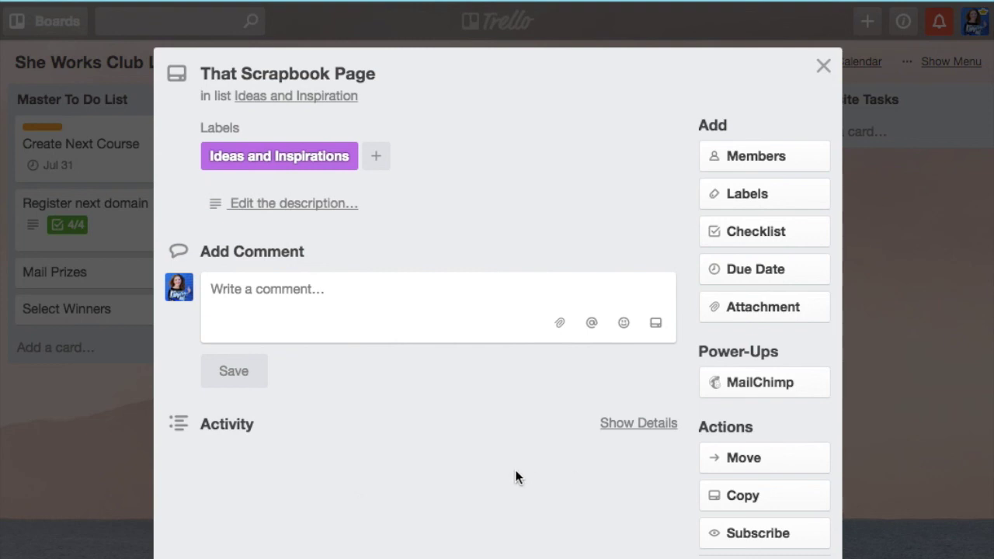
scroll(517, 475, down, 3)
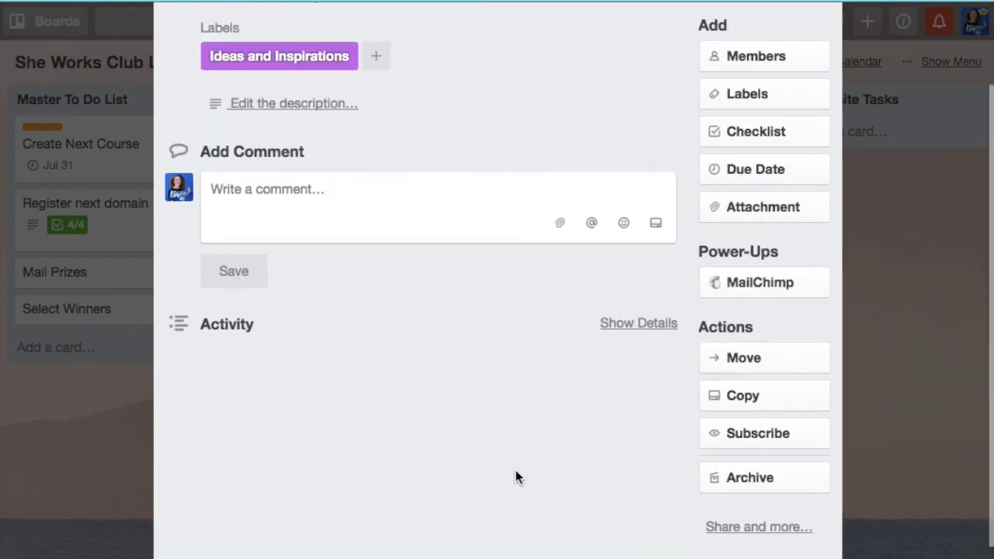
click(706, 531)
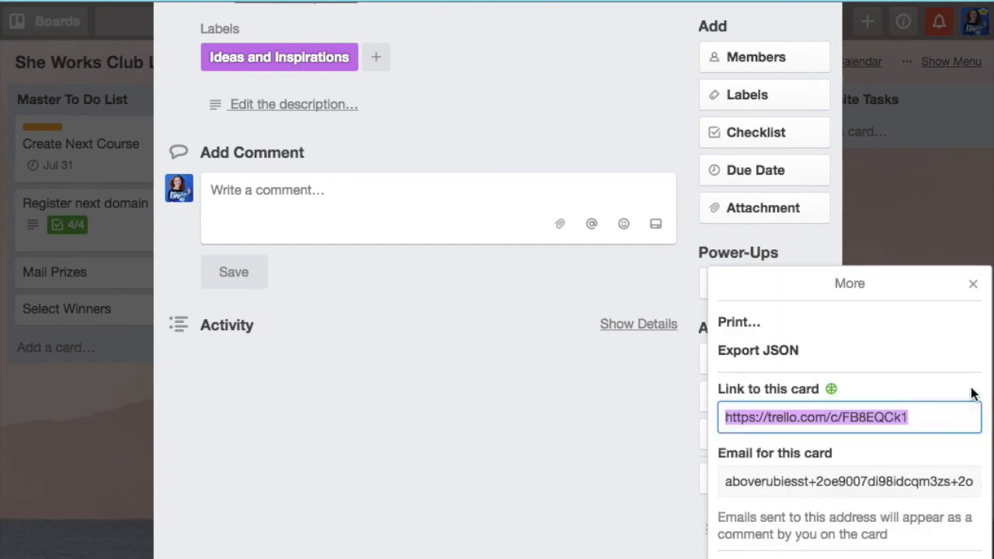
click(973, 285)
scroll(476, 344, up, 1)
scroll(476, 344, up, 2)
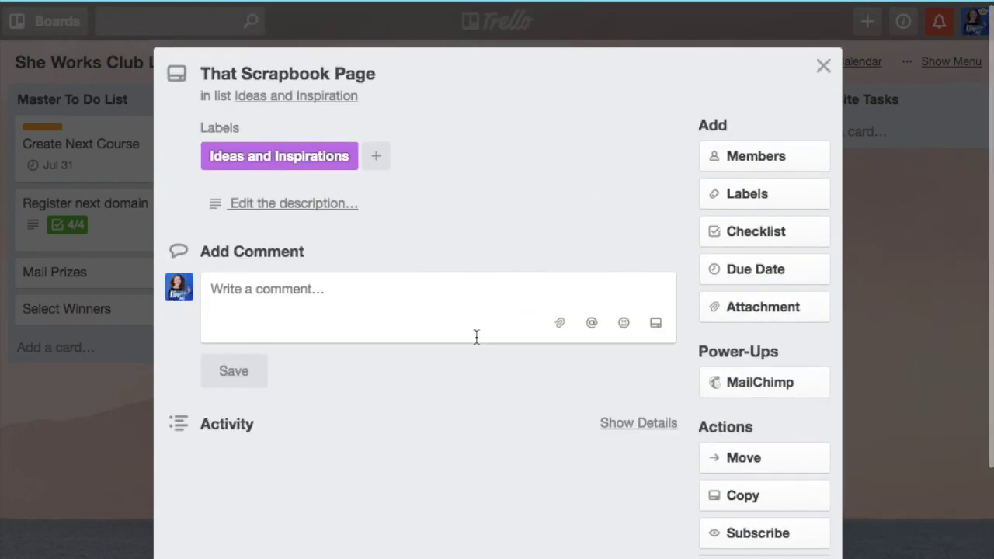